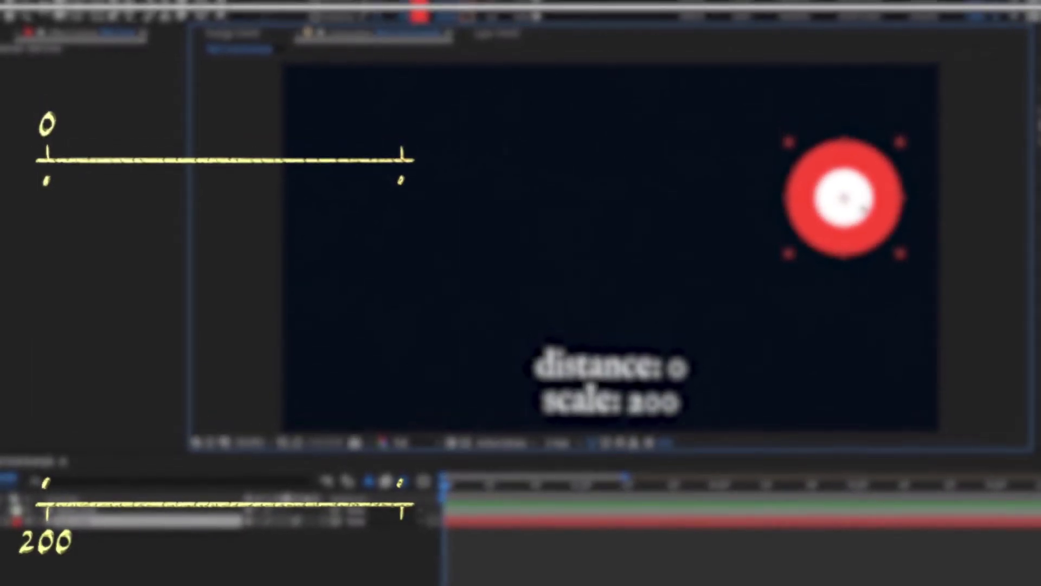
Drag the red circle away from the white one so its scale drops from 200 toward 100.
drag(863, 211, 436, 202)
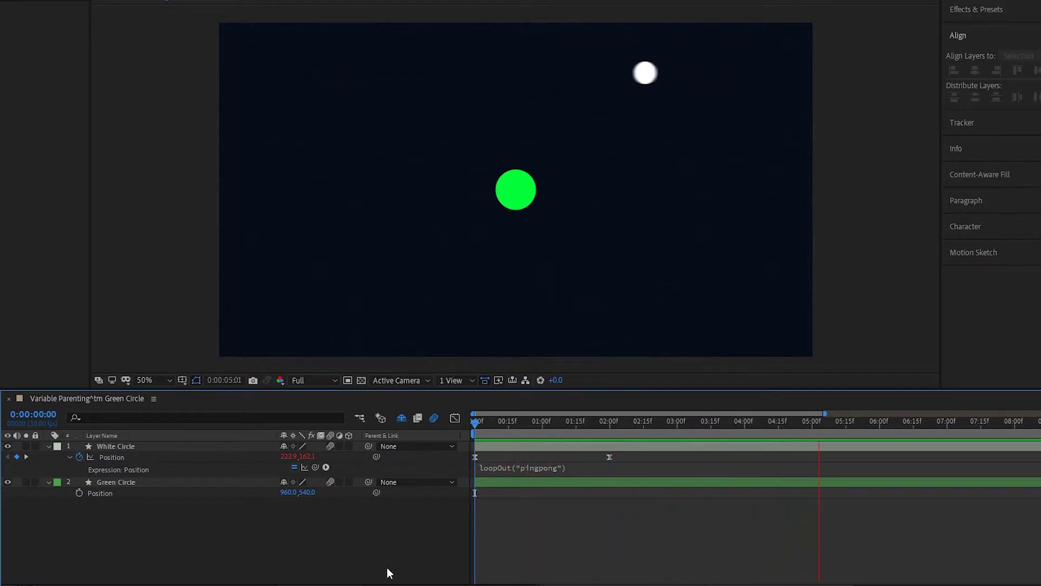
drag(376, 492, 140, 456)
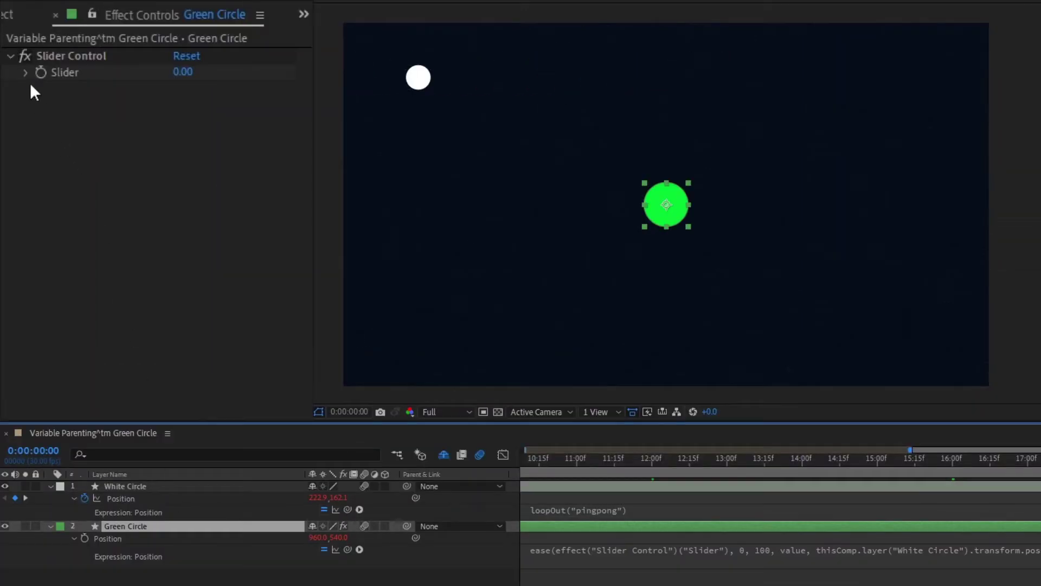
click(25, 72)
drag(77, 99, 165, 100)
key(space)
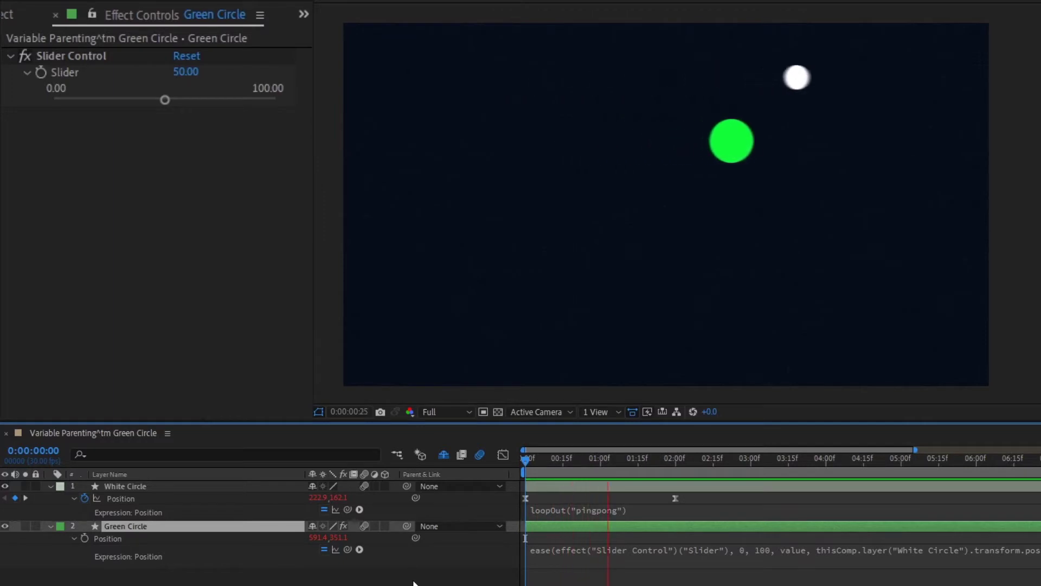
click(60, 55)
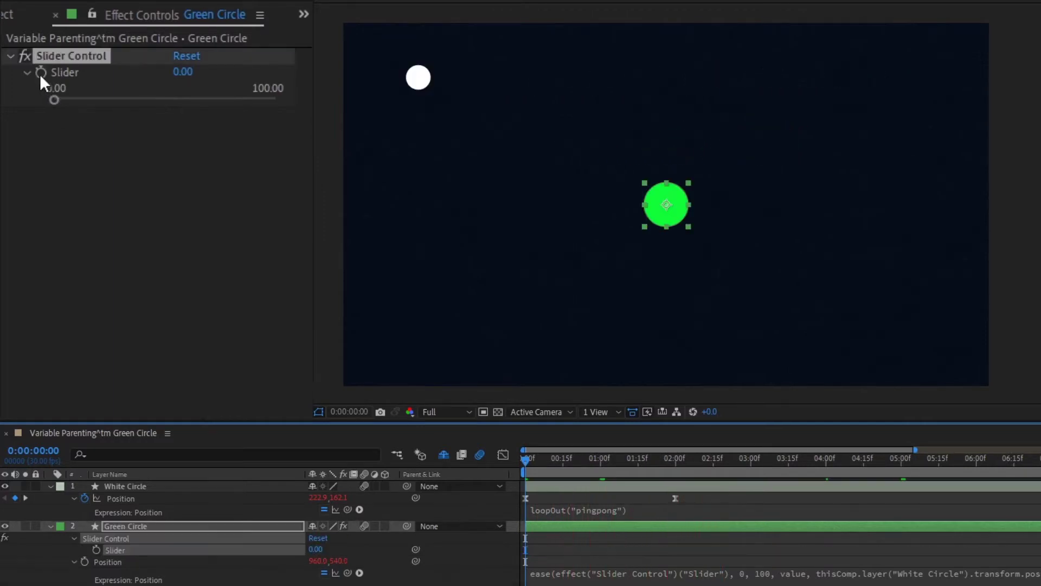
click(601, 460)
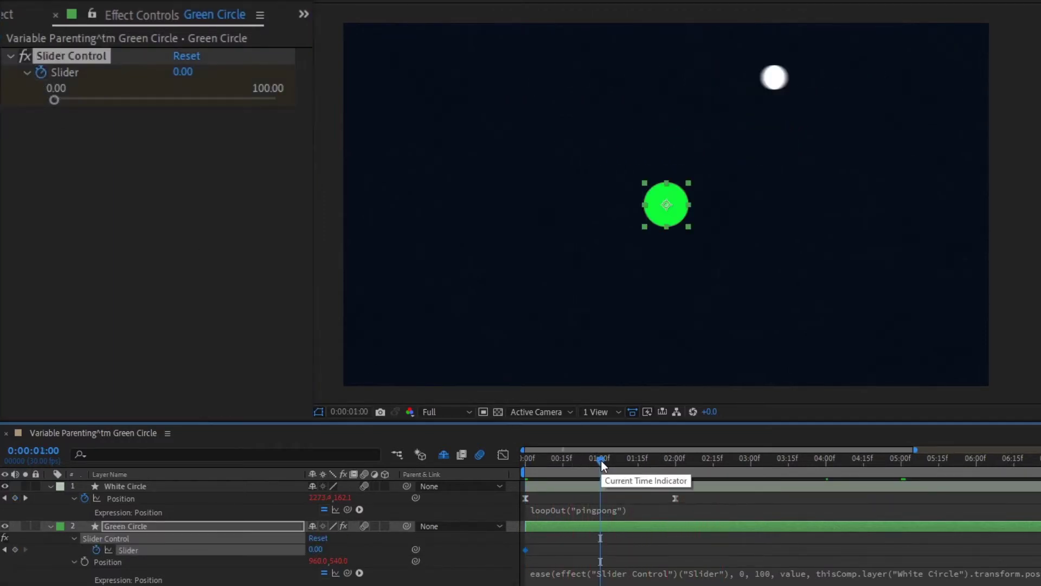
drag(53, 99, 274, 100)
key(Home)
key(space)
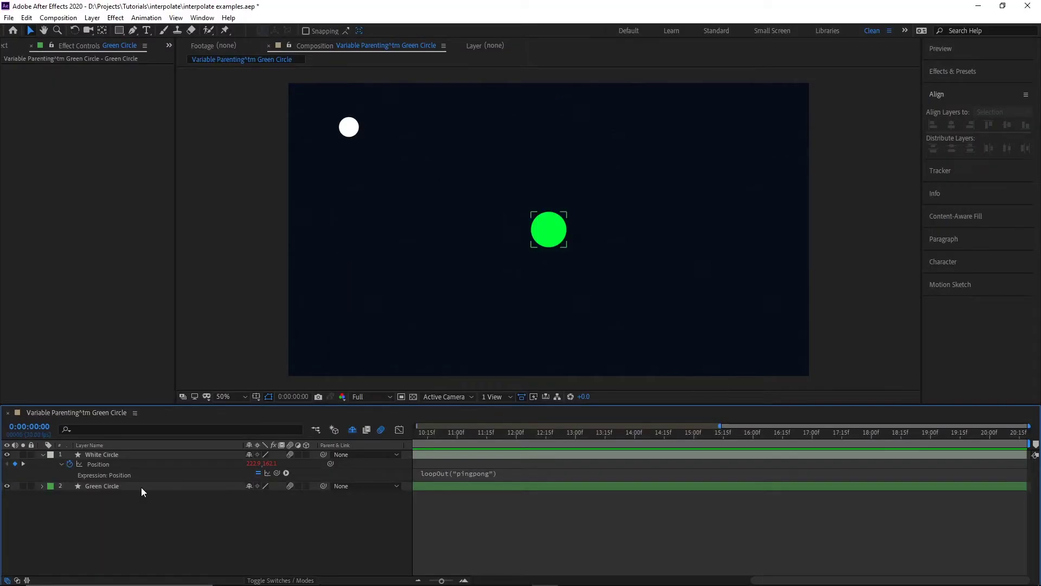
Add an Expression Controls Slider Control effect to the Green Circle layer.
click(141, 486)
click(115, 17)
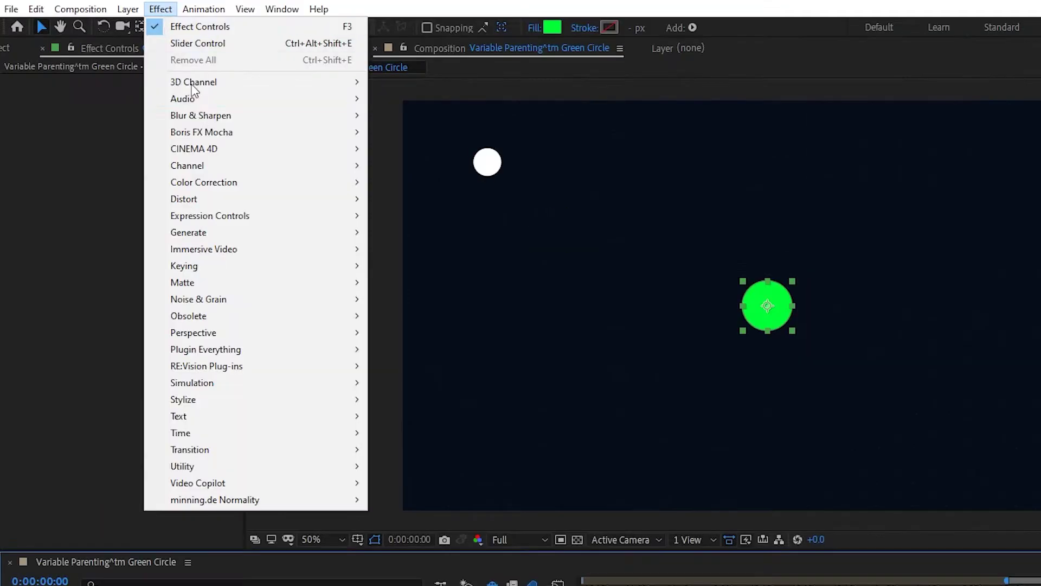
mouse_move(216, 173)
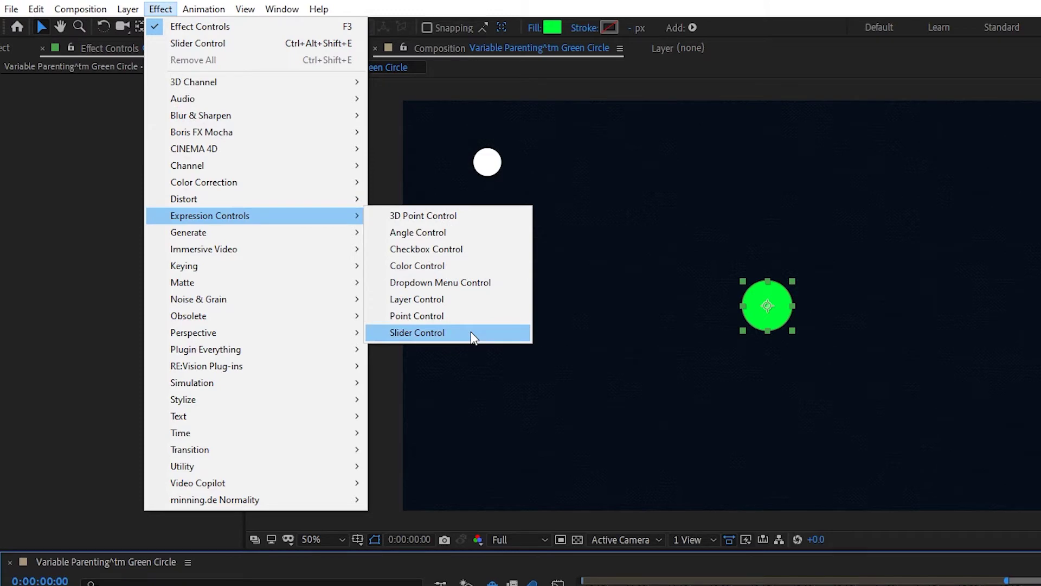
click(471, 332)
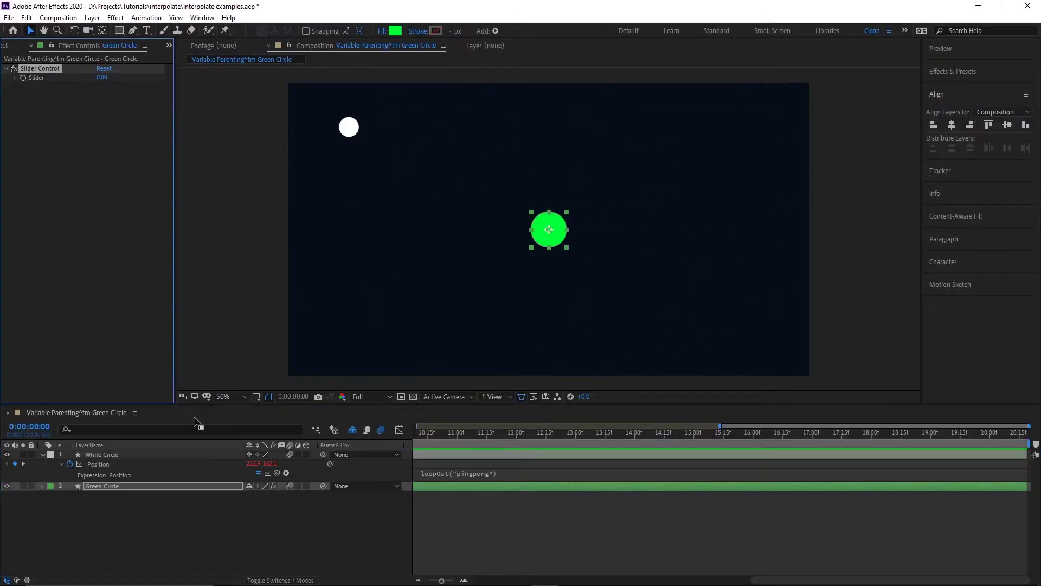
Give Green Circle's Position the expression ease(Slider, 0, 100, value, White Circle's position).
click(156, 486)
key(p)
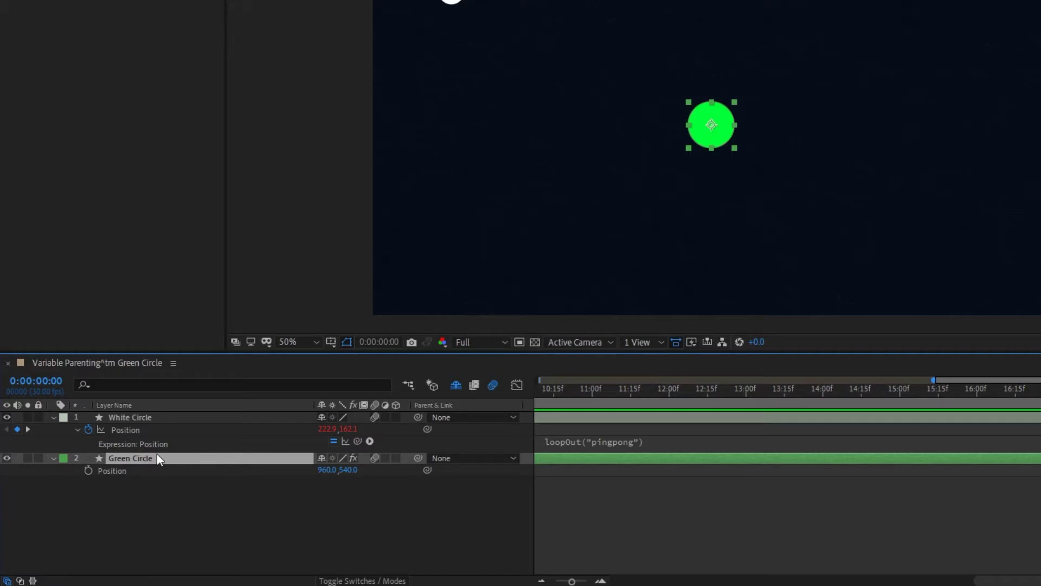
alt+click(90, 470)
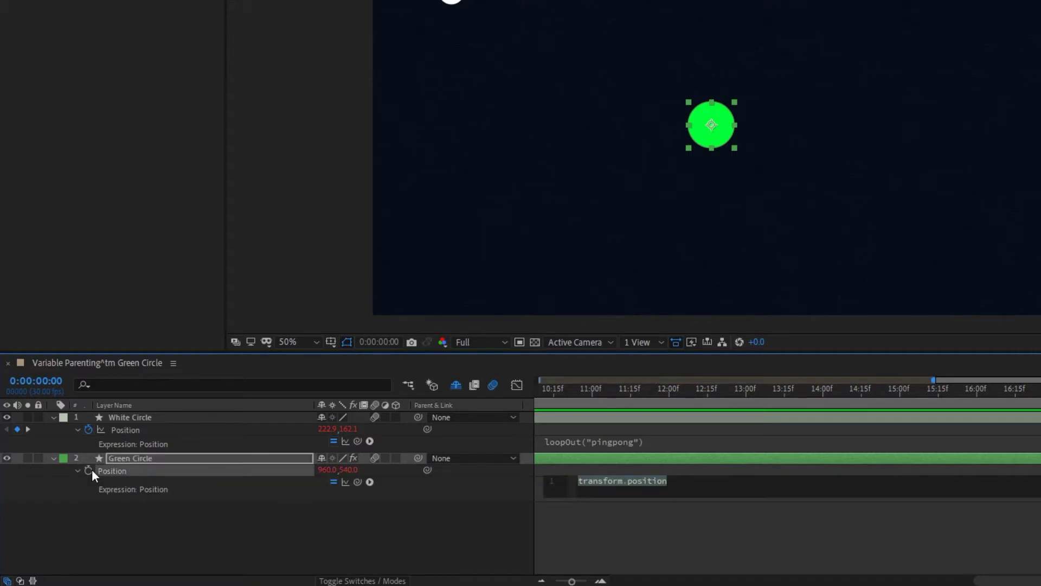
text(ease()
drag(357, 481, 60, 67)
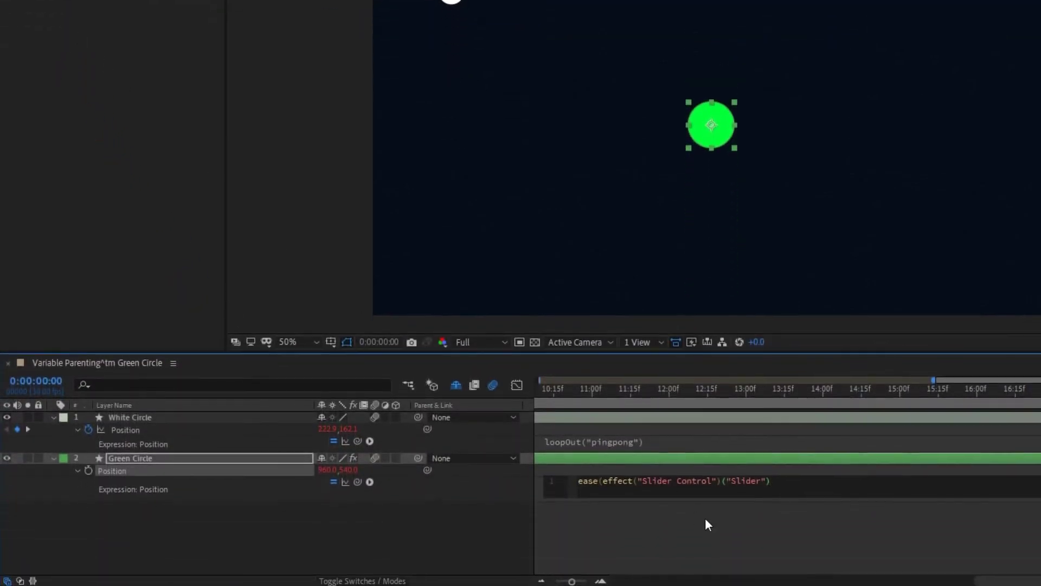
text(, 0, 100,)
text(value,)
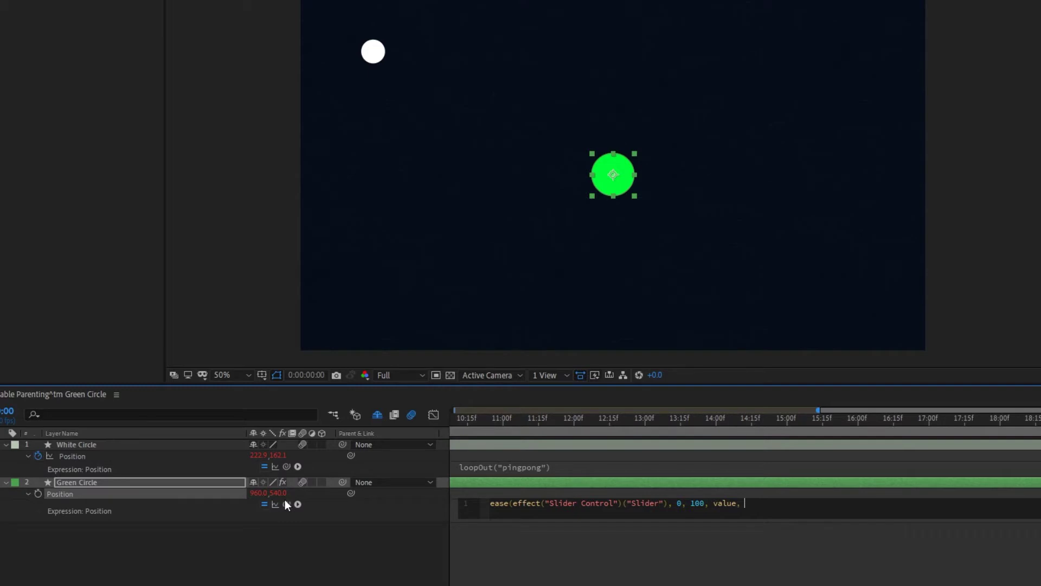
drag(289, 505, 95, 455)
text().transform.position))
click(744, 539)
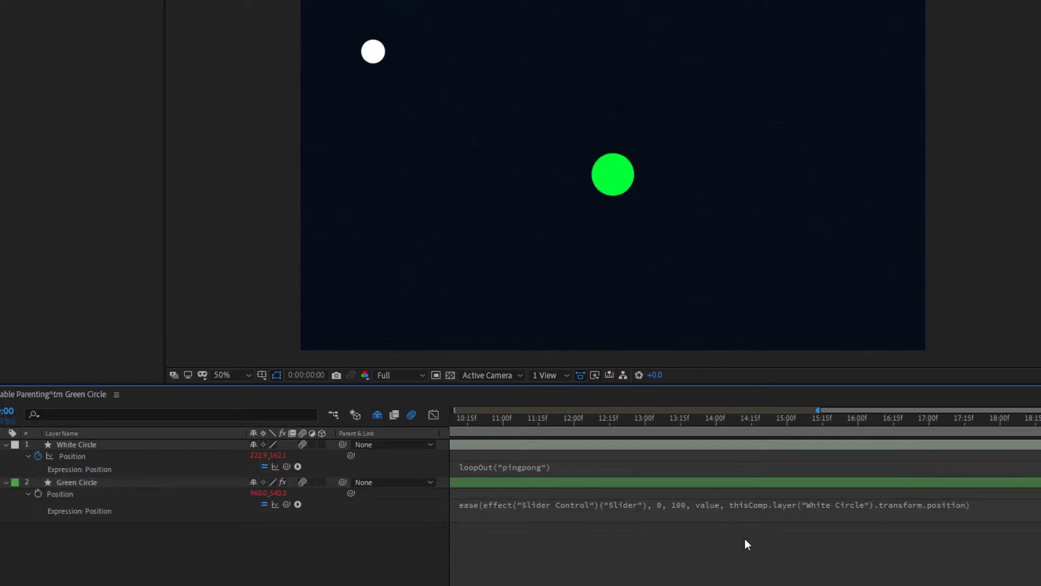
Set the Green Circle's Slider to 50 and preview it moving halfway toward white.
click(125, 481)
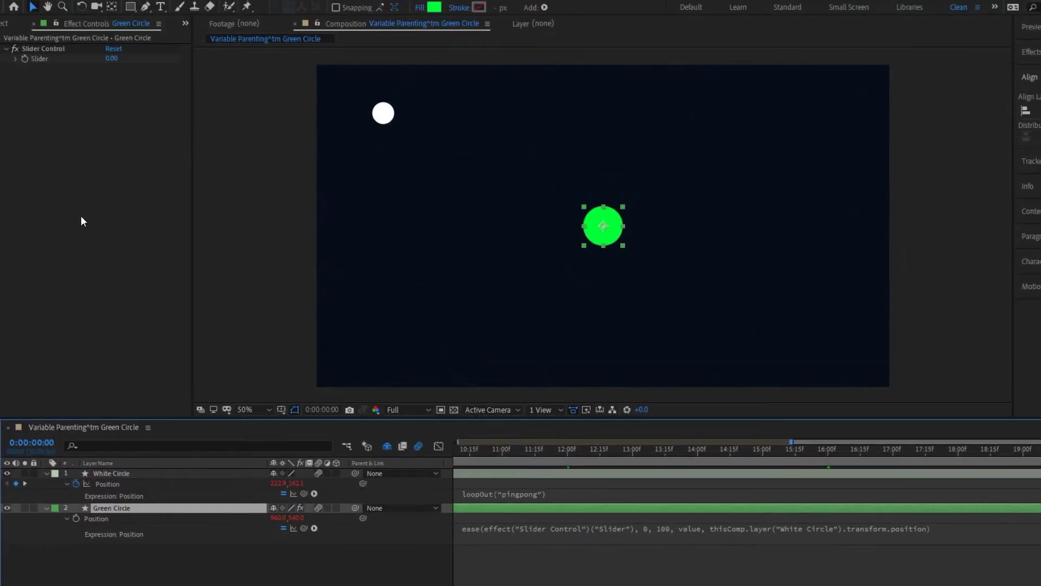
click(16, 60)
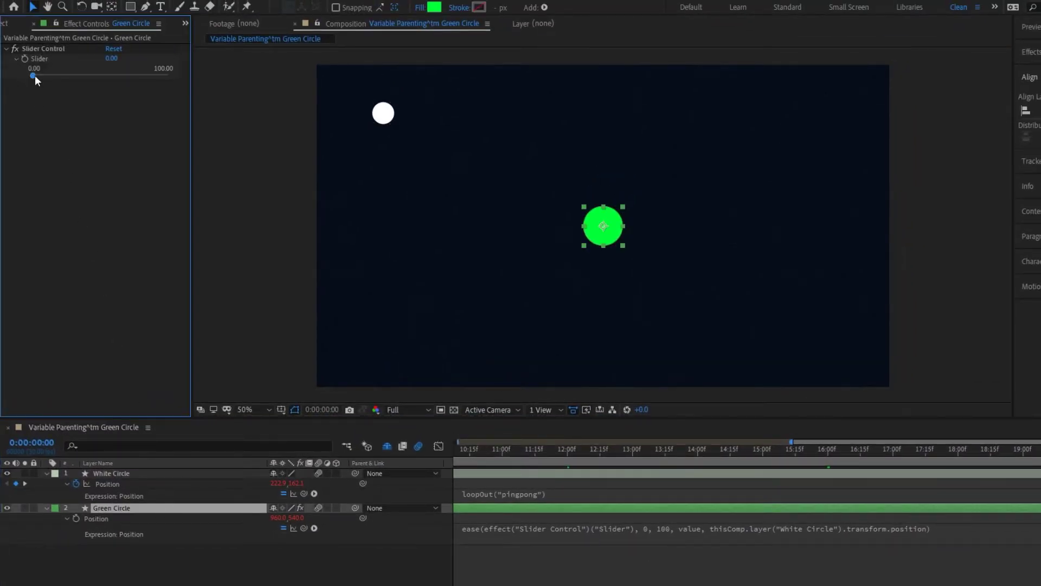
drag(34, 76, 100, 76)
key(space)
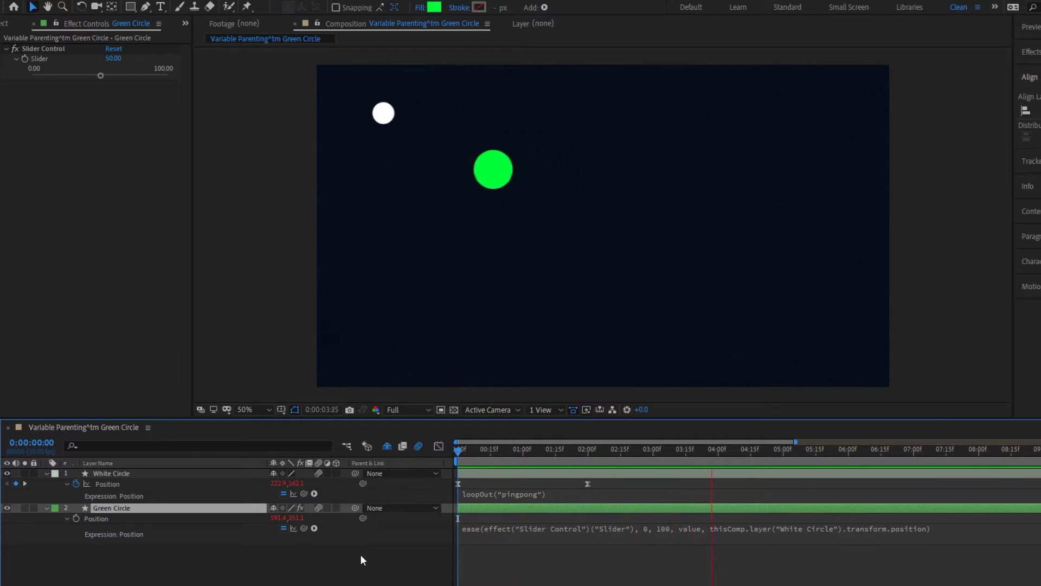
Keyframe the Slider from 0 at frame 0 to 100 at one second and play it back.
drag(101, 76, 228, 74)
click(24, 58)
click(523, 449)
key(space)
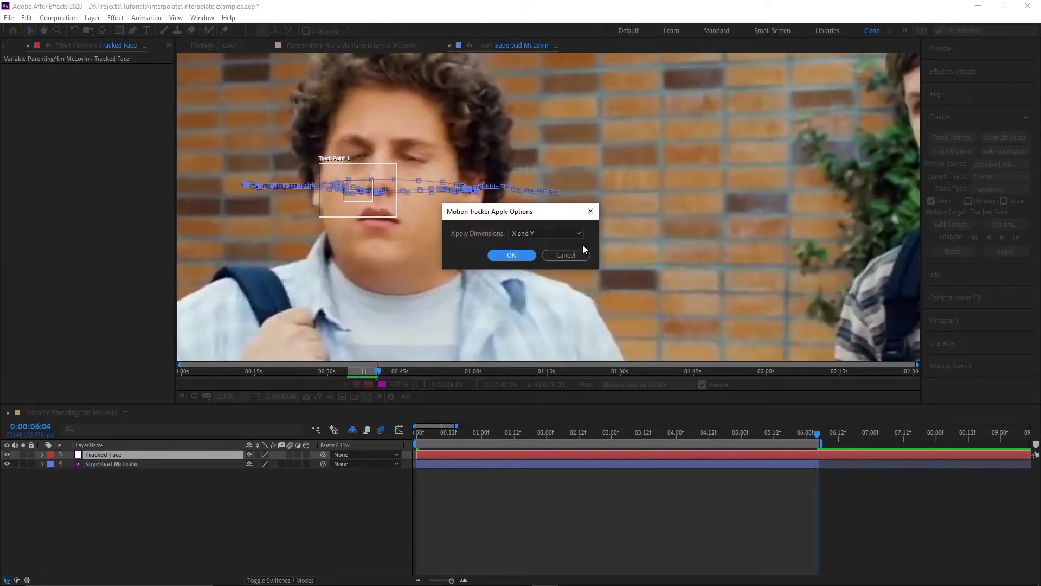
Apply the face track to Tracked Face in X and Y and point the Anchor Point ease at its position.
click(516, 252)
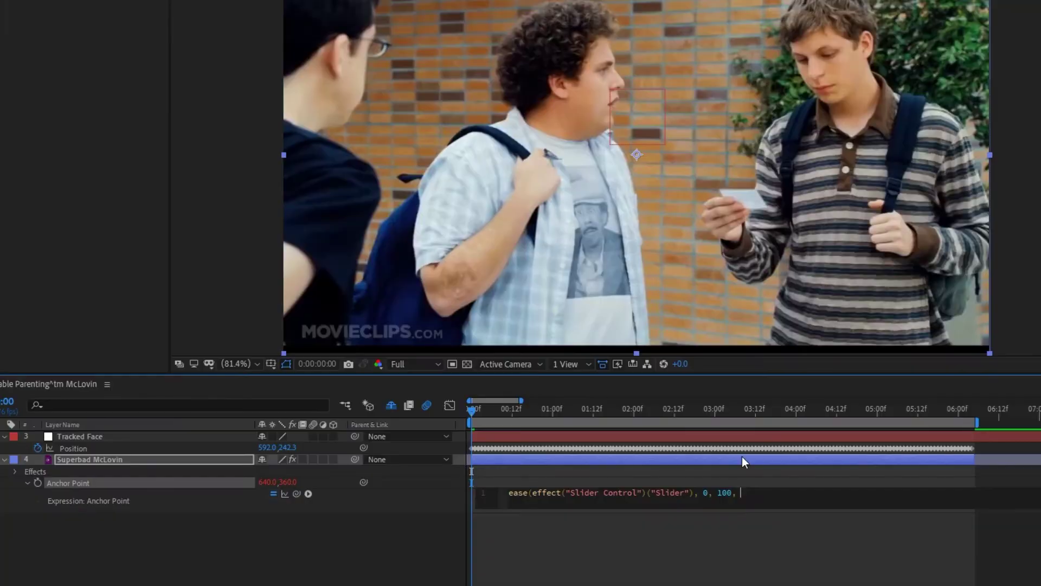
text(value,)
drag(296, 493, 148, 448)
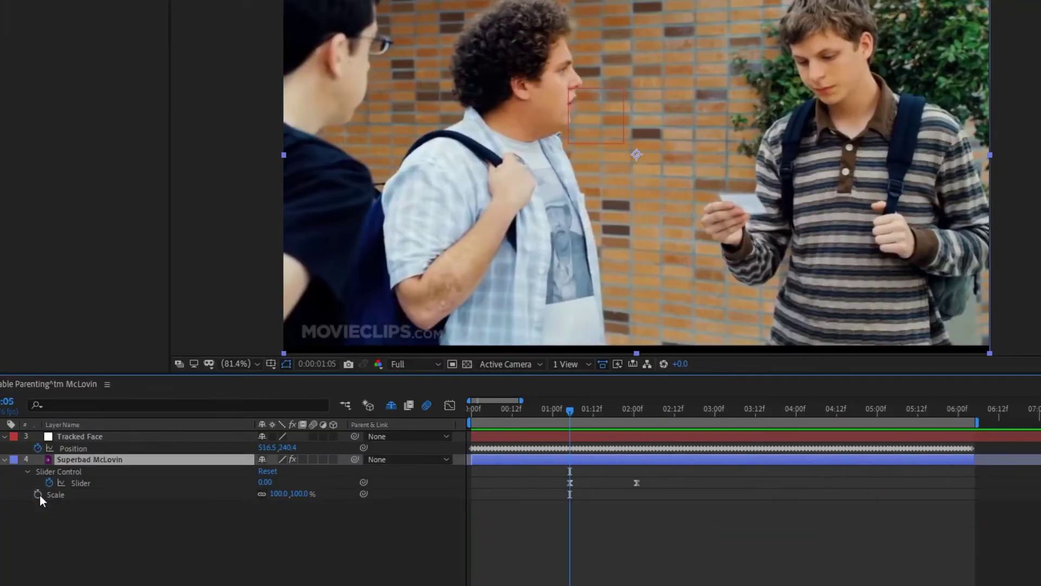
Keyframe the clip's Scale rising by about two seconds to zoom in.
click(38, 495)
drag(570, 413, 637, 415)
click(280, 493)
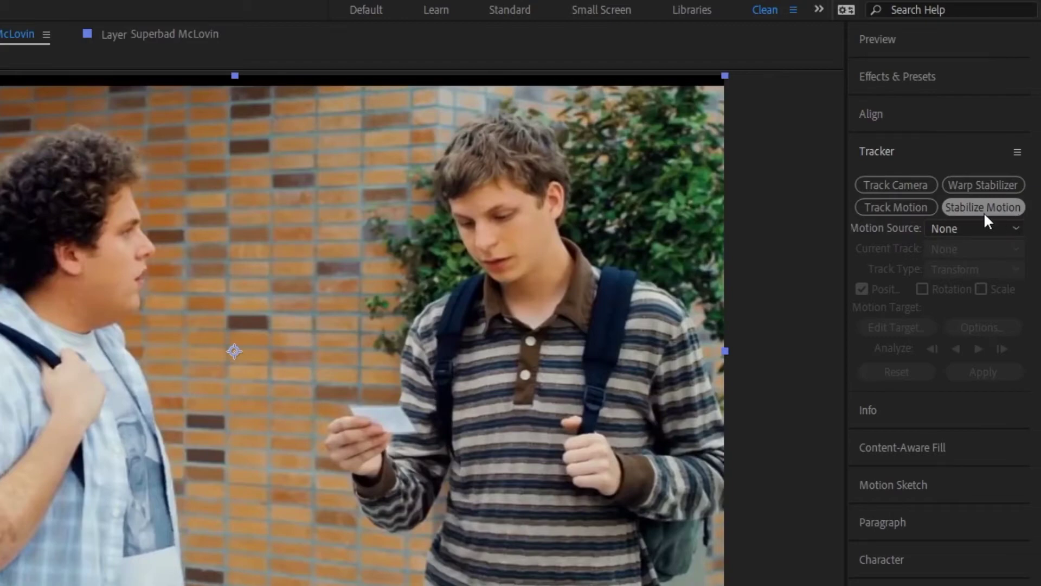
Track the face with Stabilize Motion, analyze forward, and select the resulting Anchor Point keyframes.
click(1008, 212)
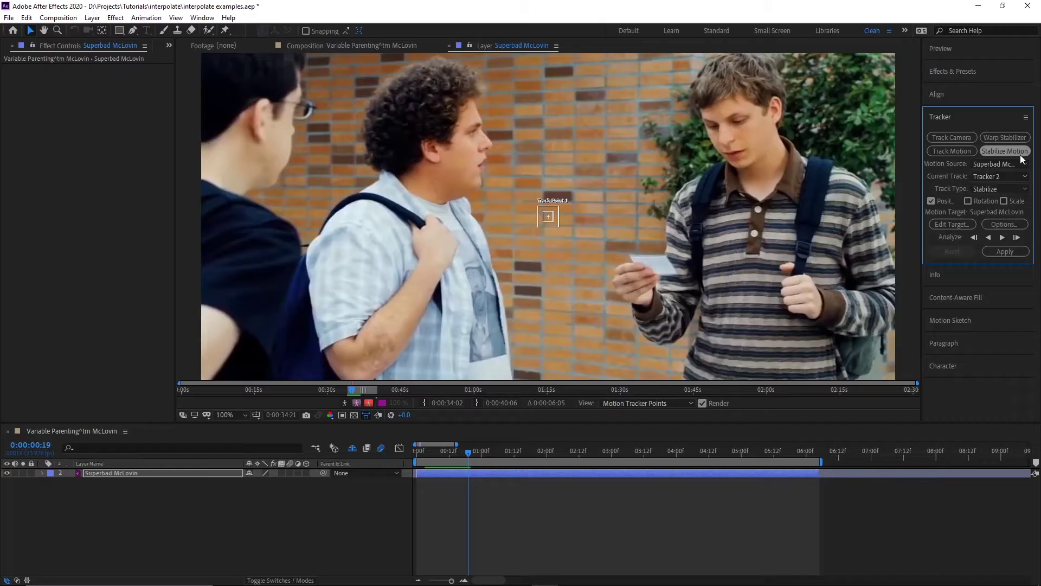
click(1002, 237)
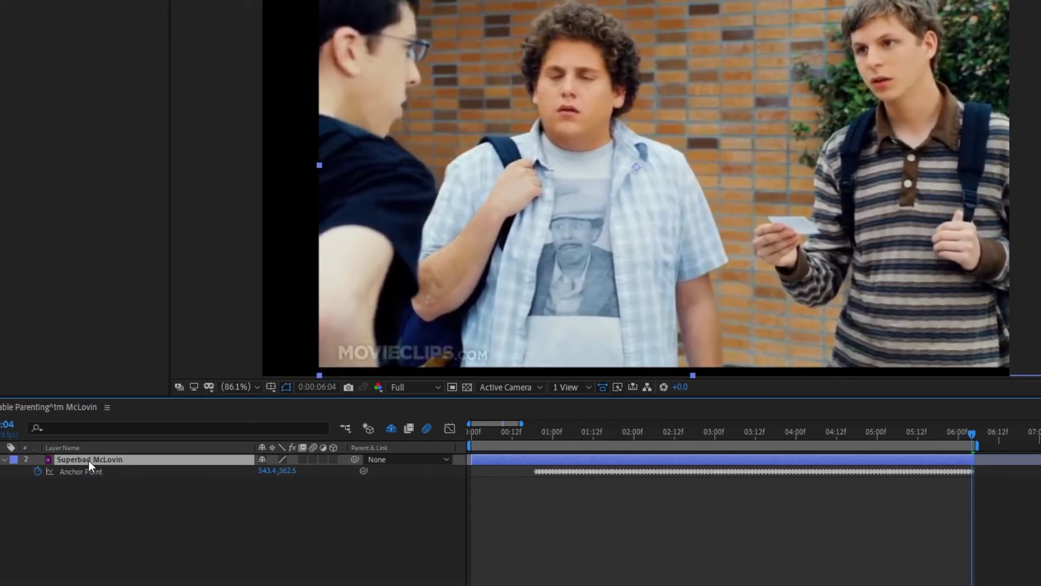
key(a)
drag(526, 486, 991, 477)
Show the Tracked Face motion path on the movie clip, then clear the selection.
click(829, 508)
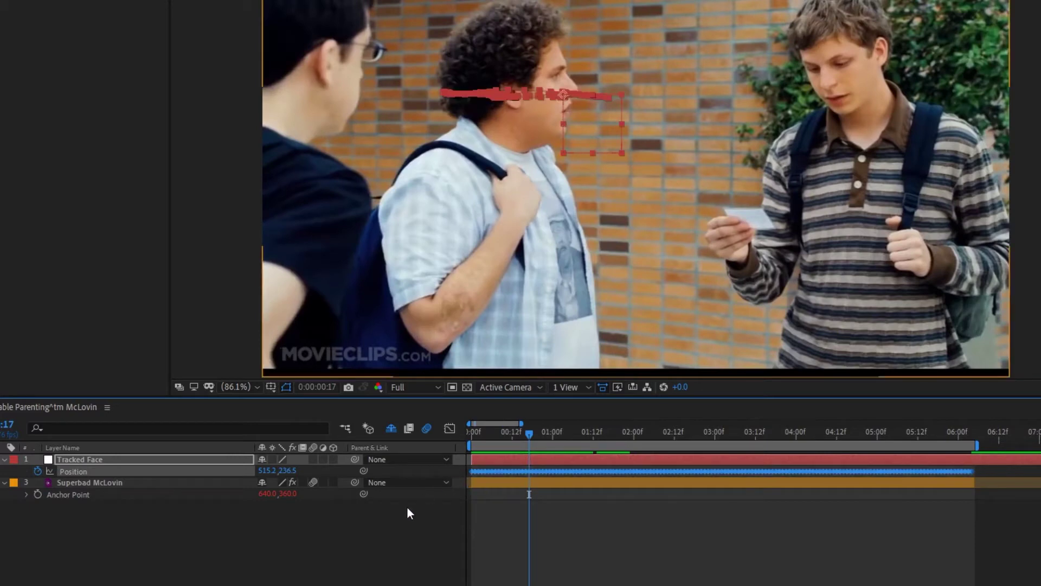
click(228, 512)
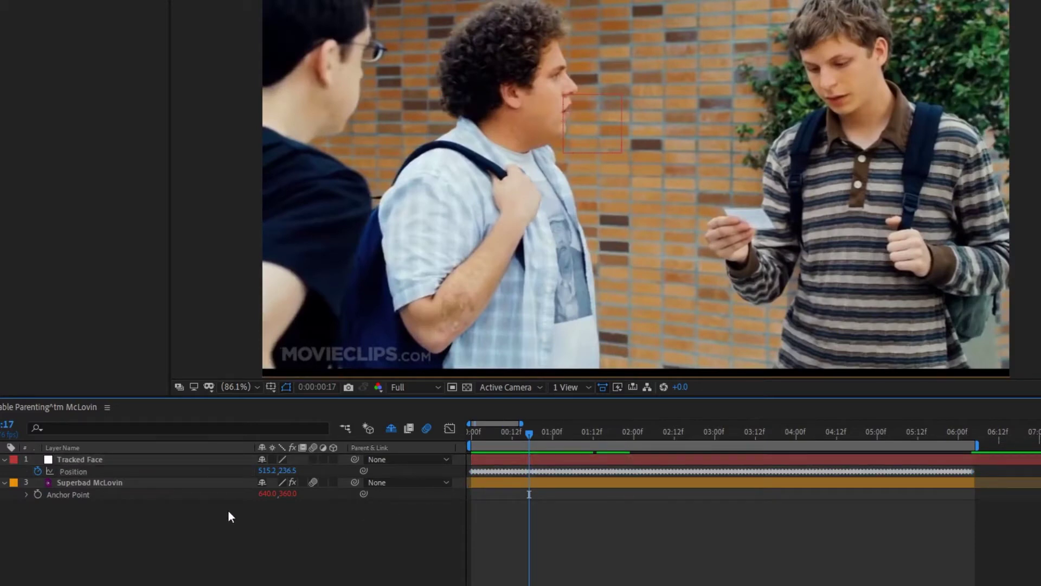
click(84, 482)
click(83, 472)
click(120, 531)
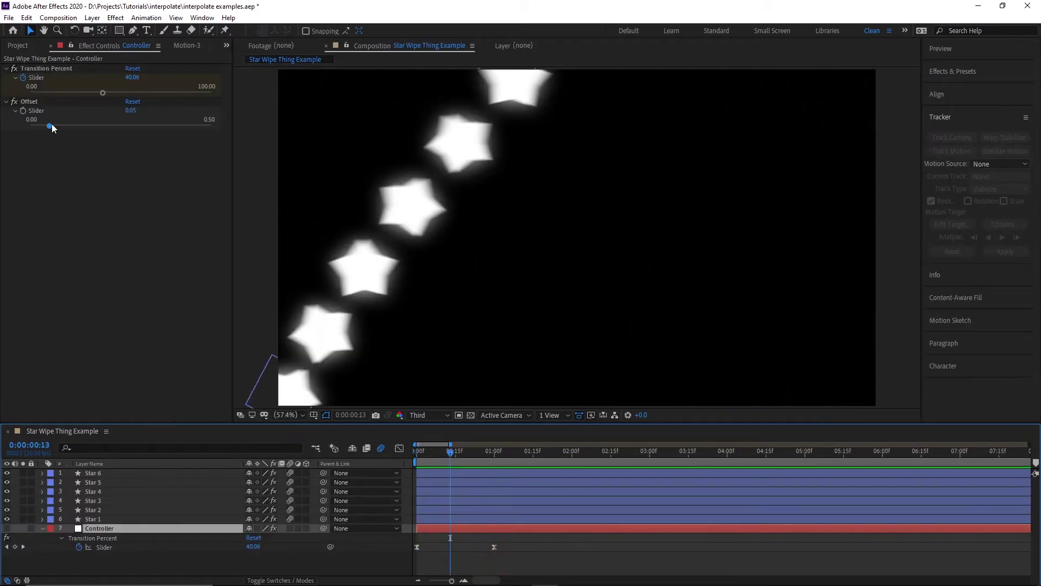
Widen the star spacing and add a new null layer named Controller.
mouse_move(52, 127)
mouse_down()
mouse_move(71, 128)
mouse_move(44, 128)
mouse_move(61, 130)
mouse_up()
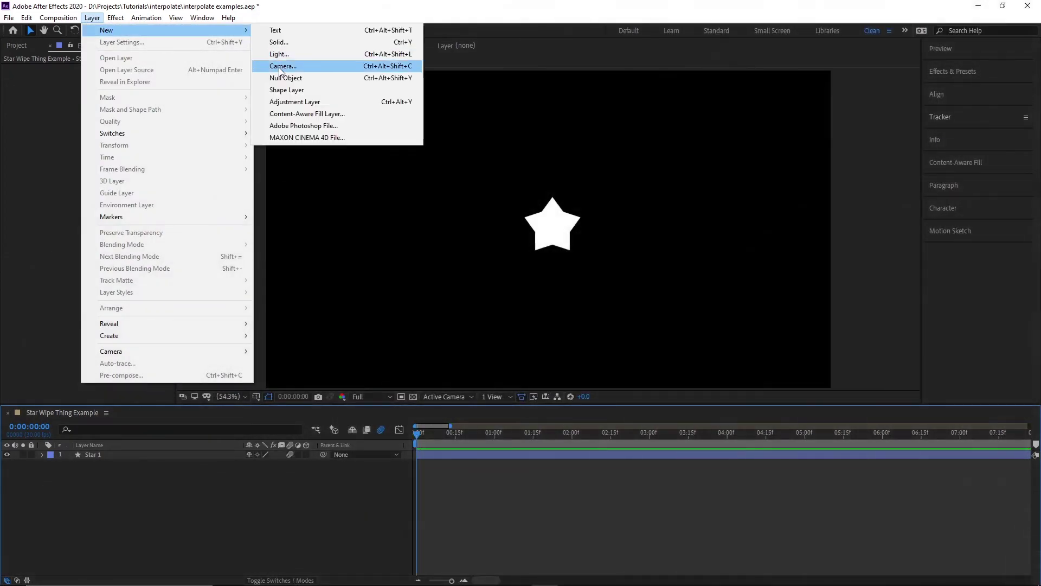
click(278, 67)
key(Return)
text(Controller)
key(Return)
Add a Slider Control to Controller and rename it Transition Percent.
click(115, 18)
mouse_move(163, 165)
click(326, 248)
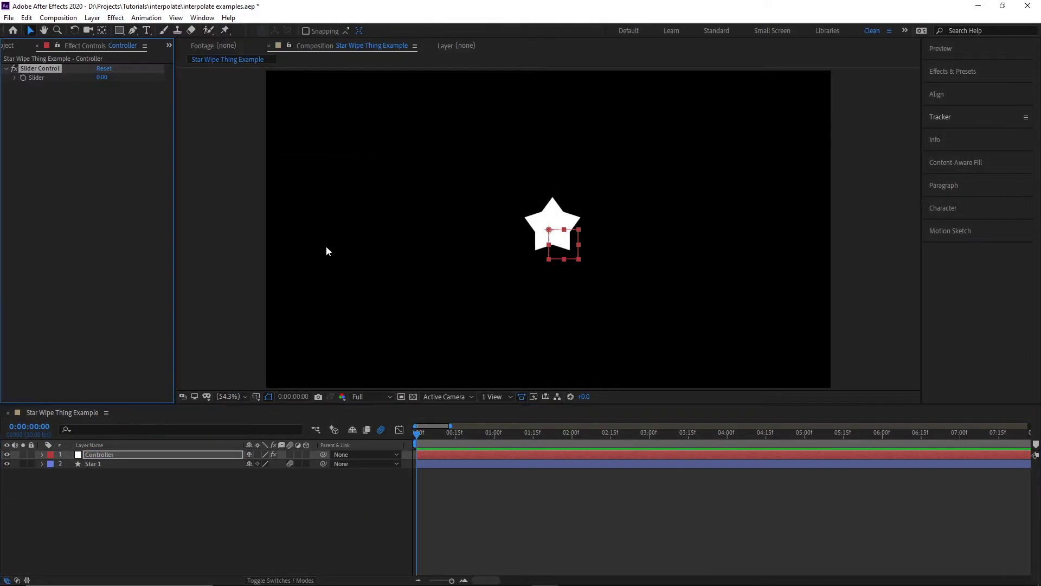
key(Return)
text(Transition Percent)
key(Return)
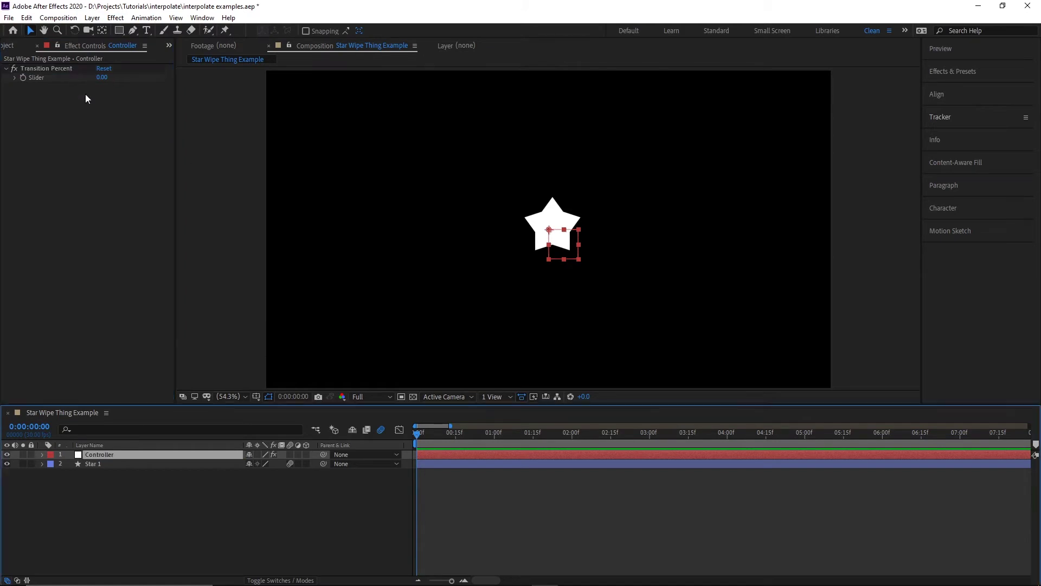
Centre Star 1's anchor point on its shape and reveal the Transition Percent slider.
click(152, 467)
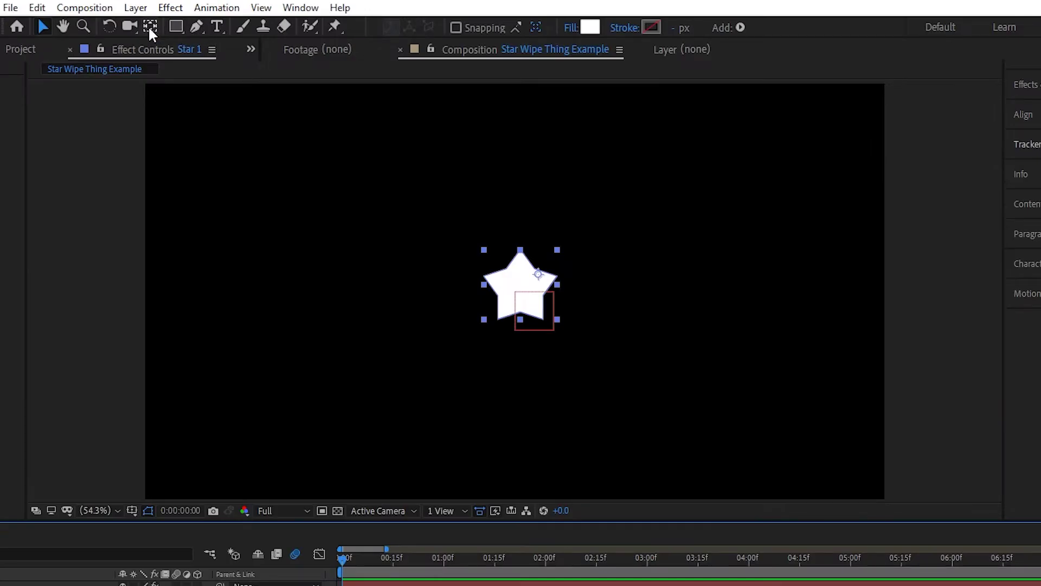
double_click(150, 26)
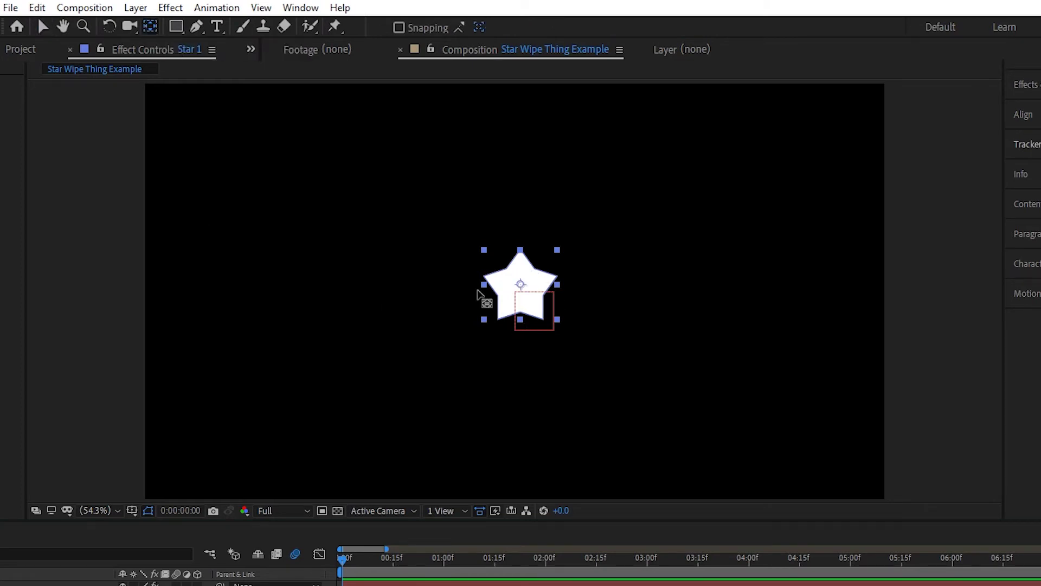
click(83, 465)
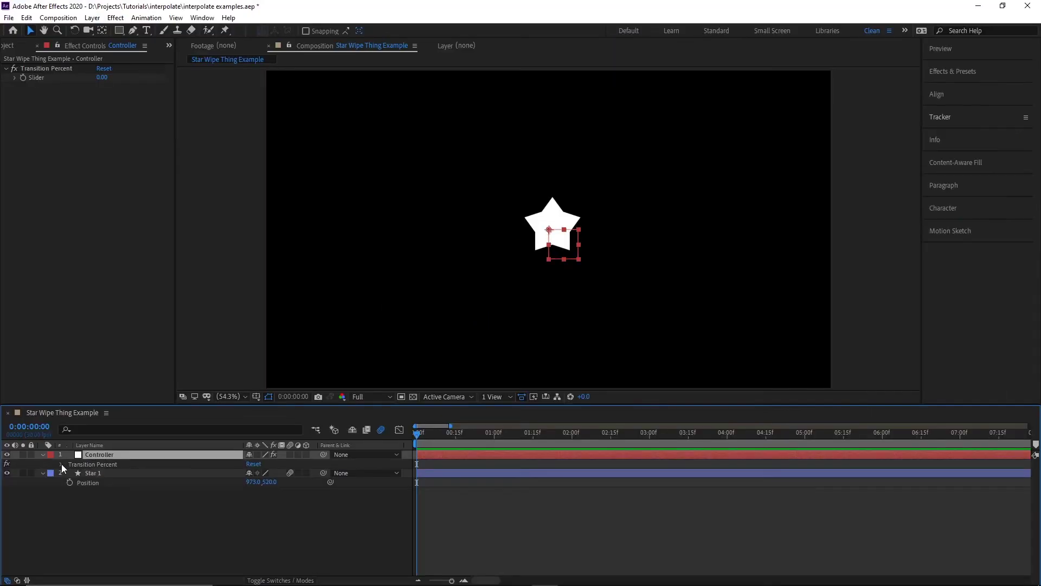
click(61, 464)
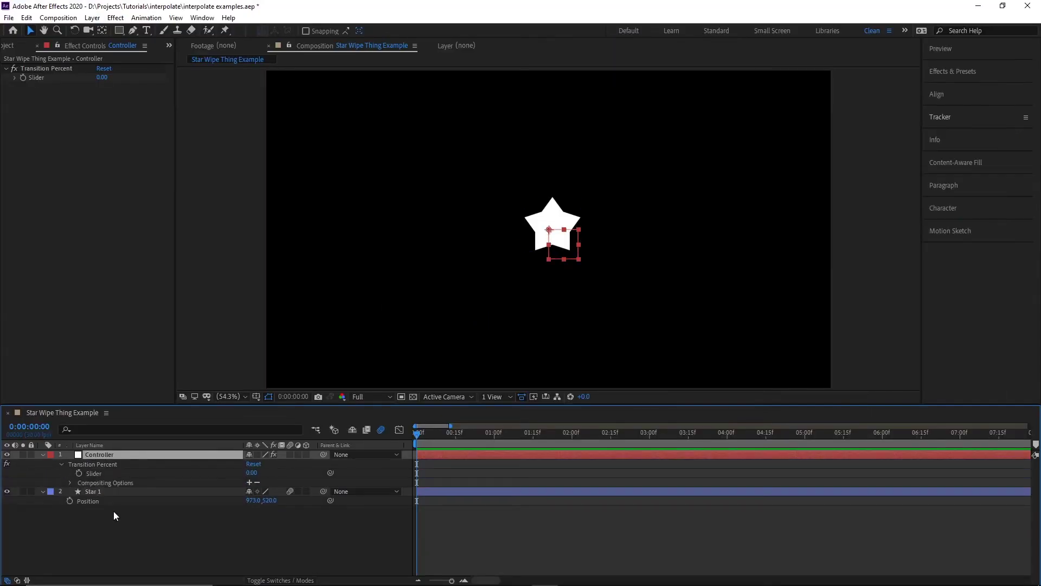
click(116, 493)
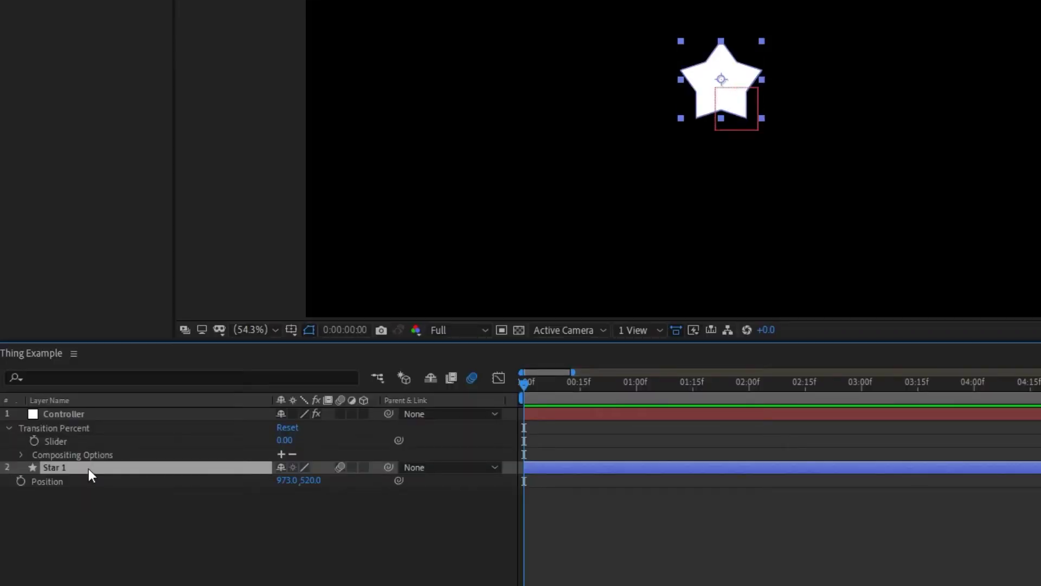
In Star 1's Position, write slider = Controller slider; x = linear(slider, 0, 100, -150, thisComp.width + 150);.
alt+click(21, 481)
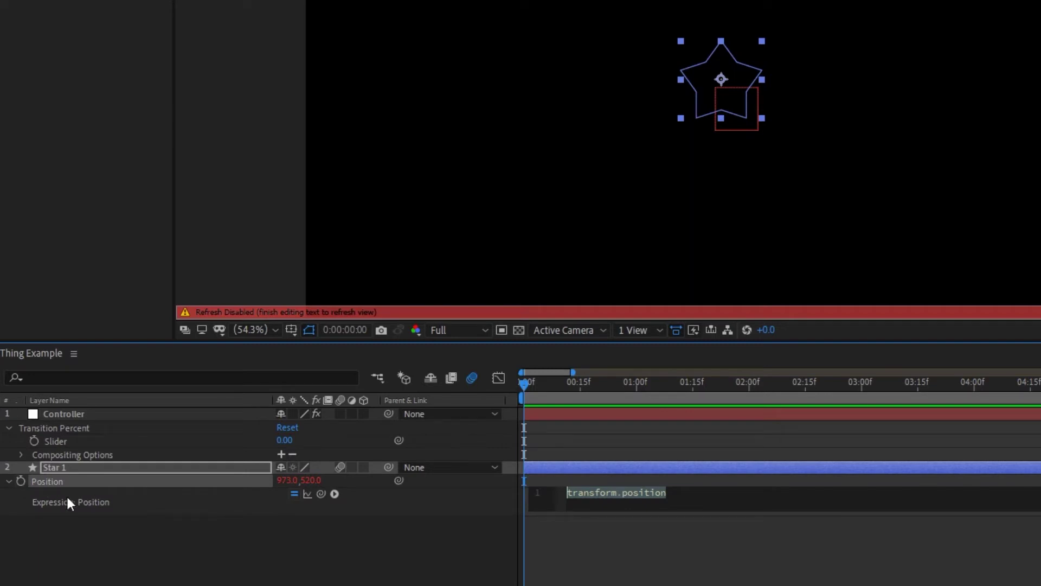
text(s)
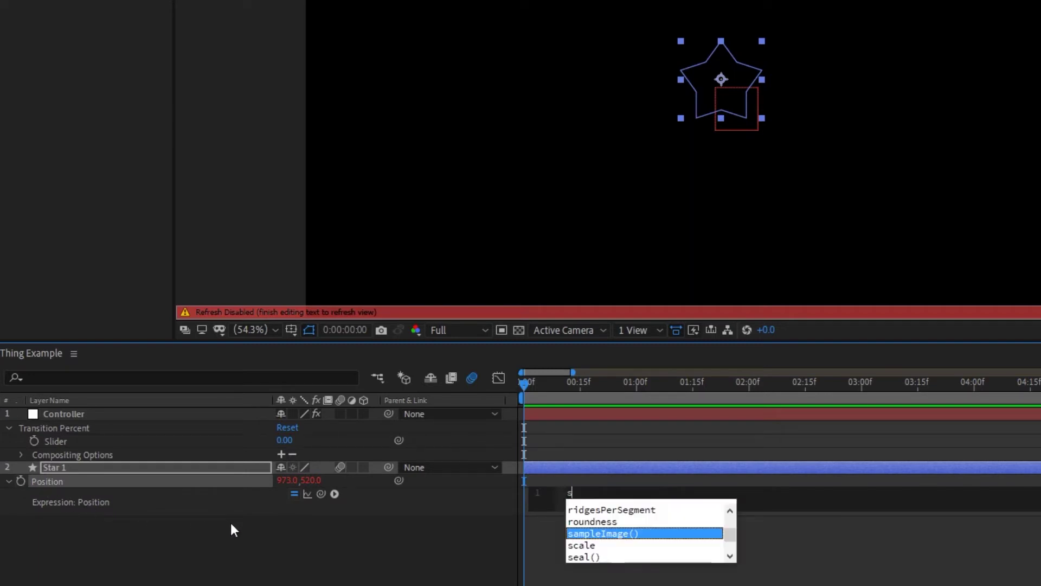
text(lider =)
drag(321, 494, 60, 442)
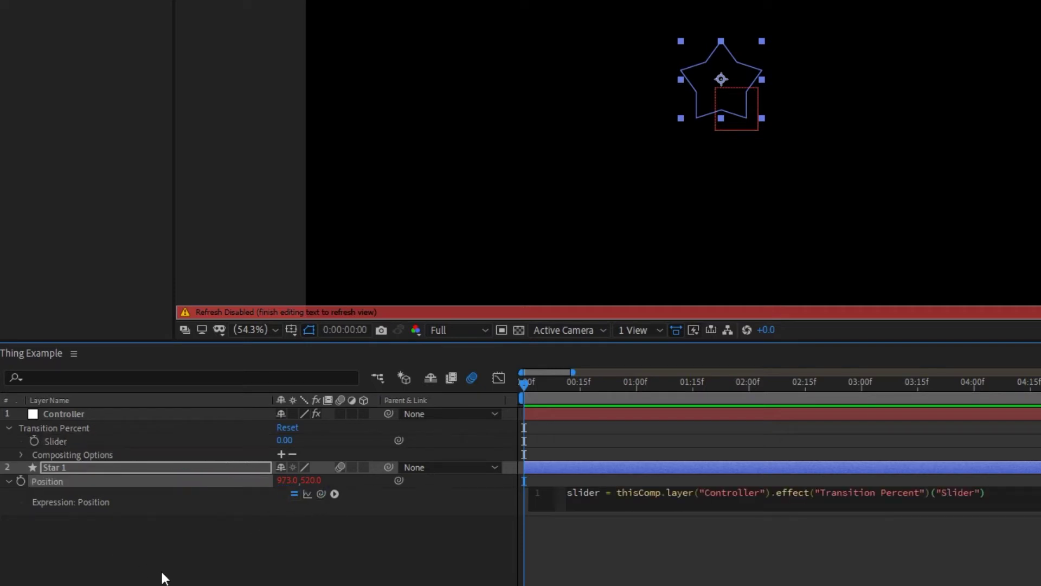
text(;)
key(Return)
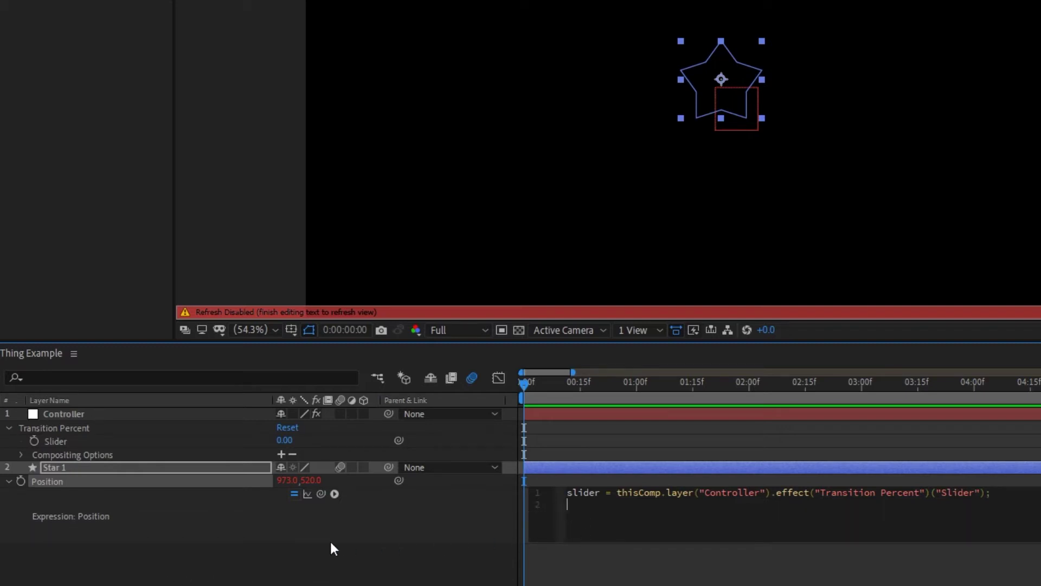
text(x = linear(s)
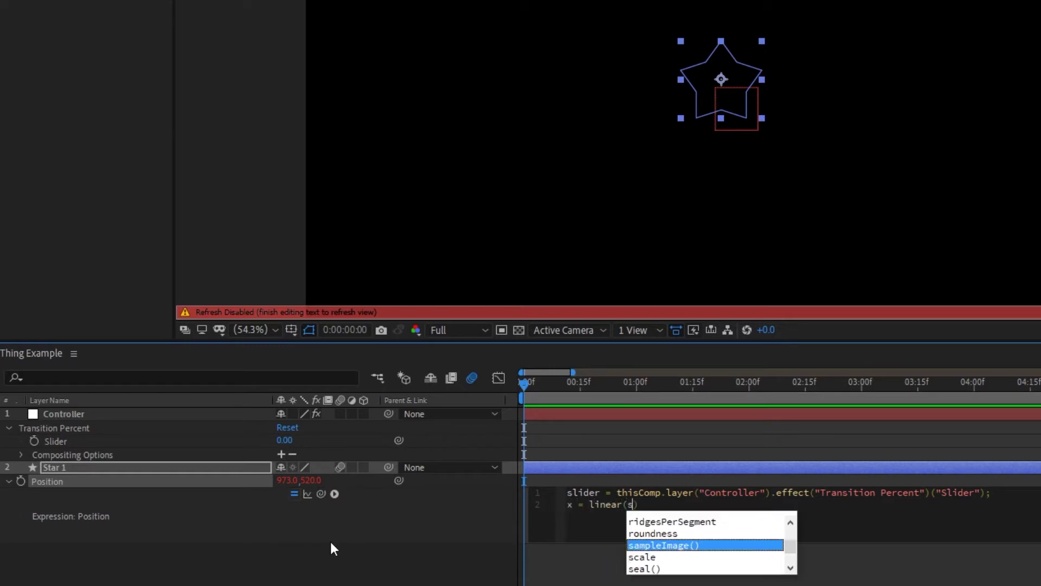
text(lider, )
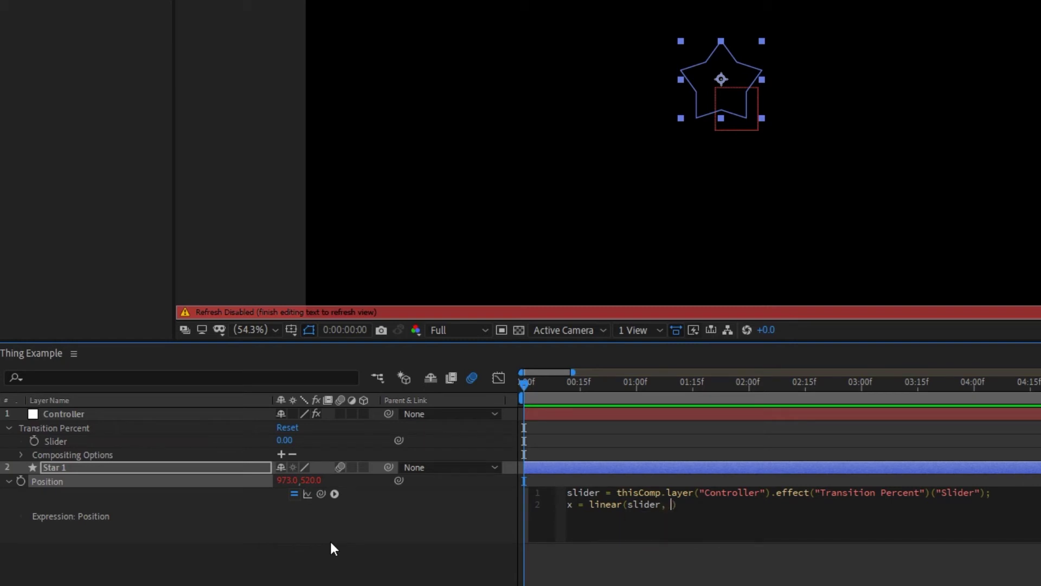
text(0, 100,)
text(-150)
text(, )
text(thisComp.width +)
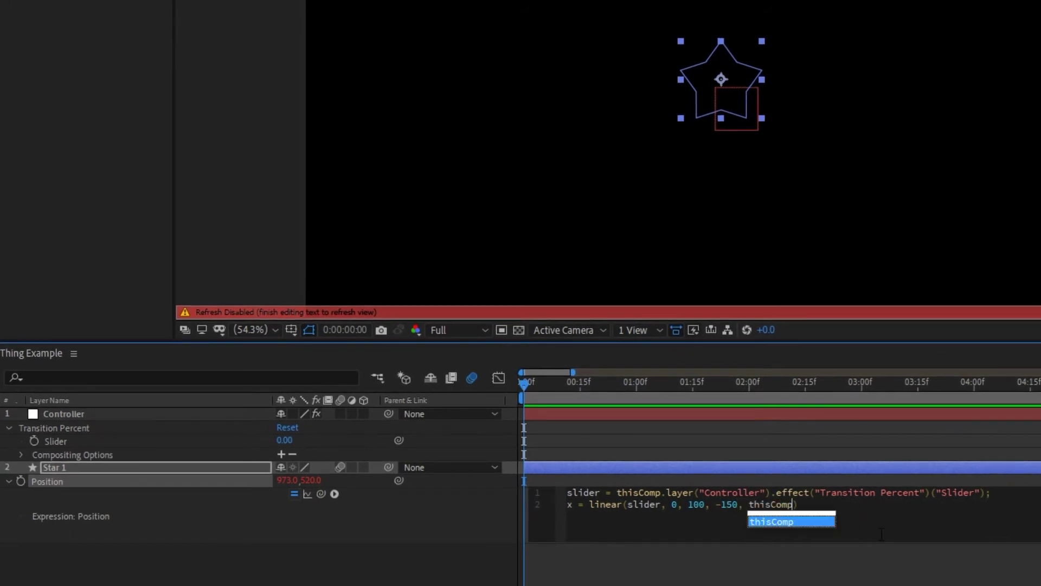
text( 150)
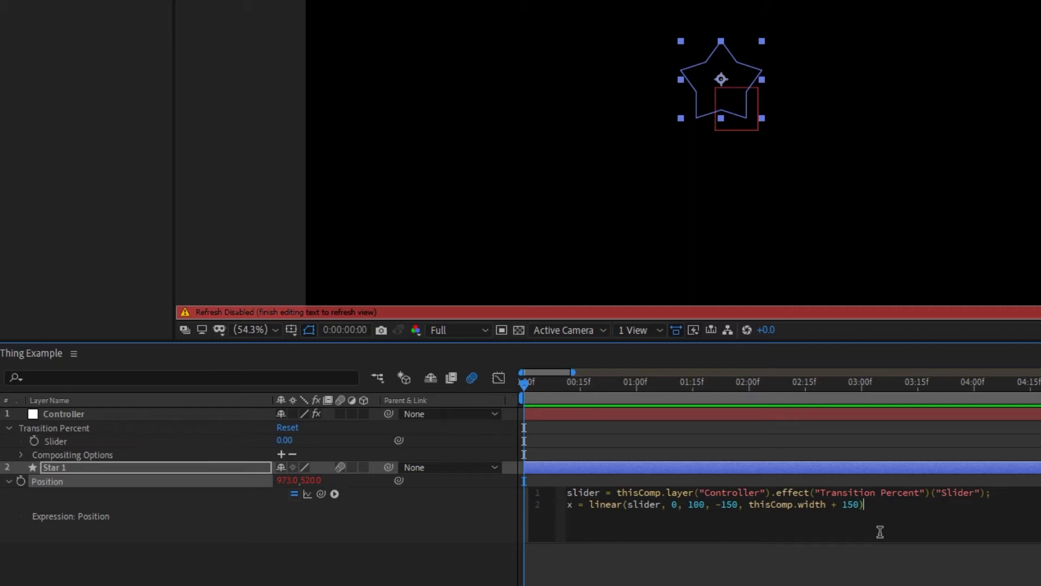
text(;)
Finish the expression with [x, value[1]] and sweep the slider to move the star across frame.
key(Return)
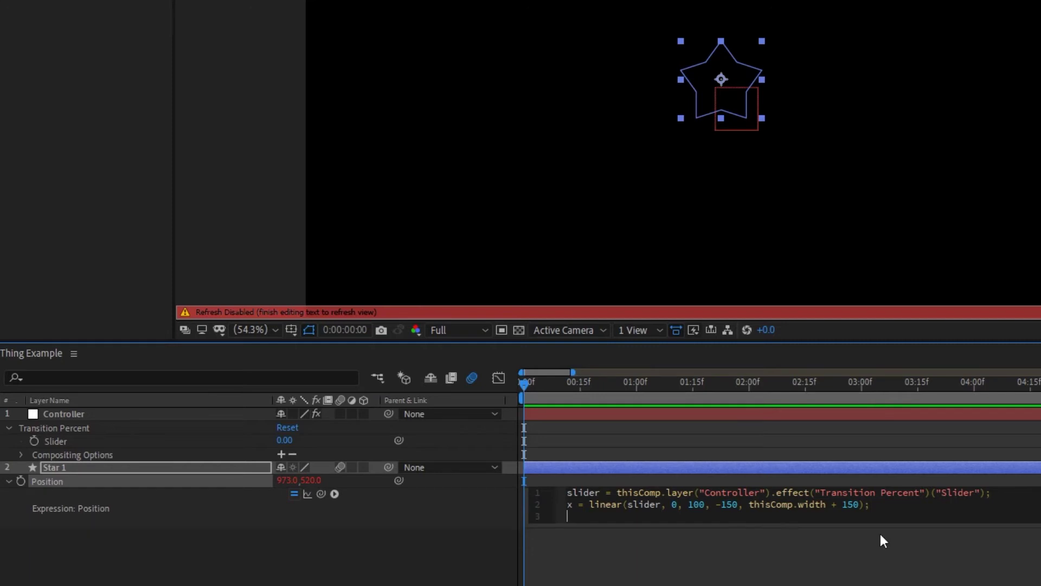
text([)
text(x, value[1)
click(63, 414)
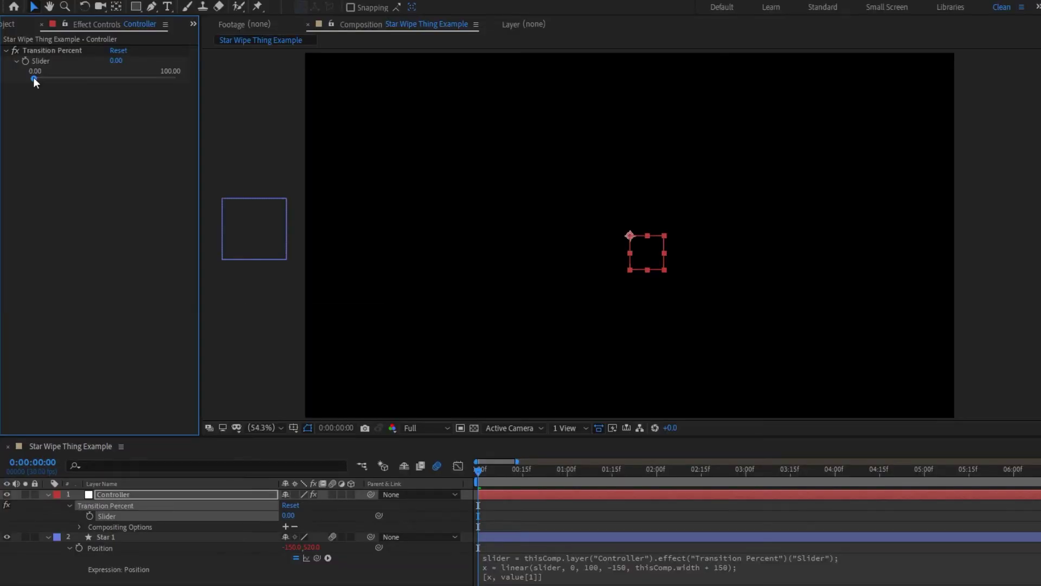
drag(34, 77, 114, 71)
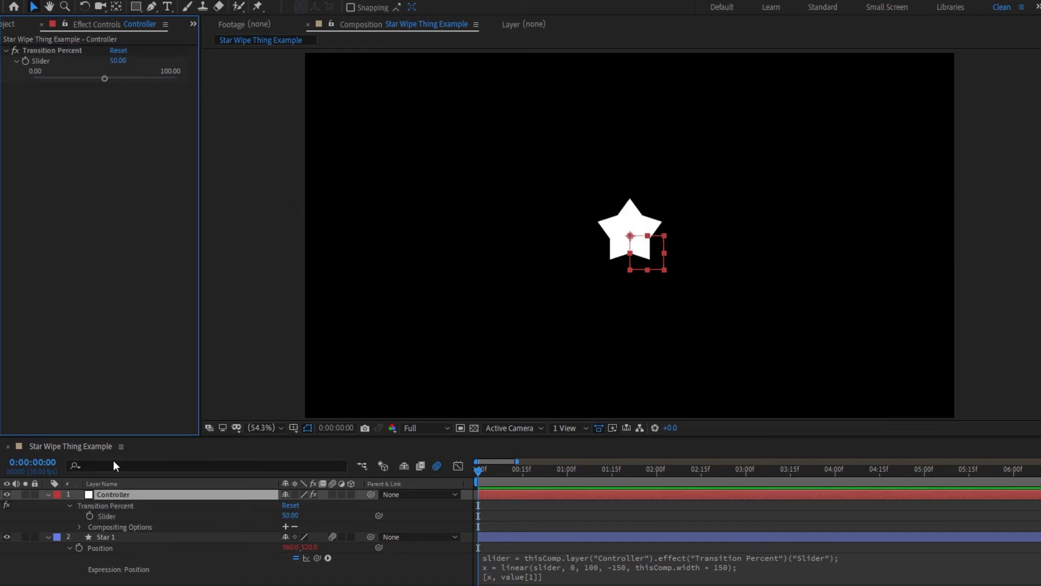
Set Star 1's Rotation to linear(transform.position[0], -150, thisComp.width + 150, 0, 360) and test with the slider.
click(111, 540)
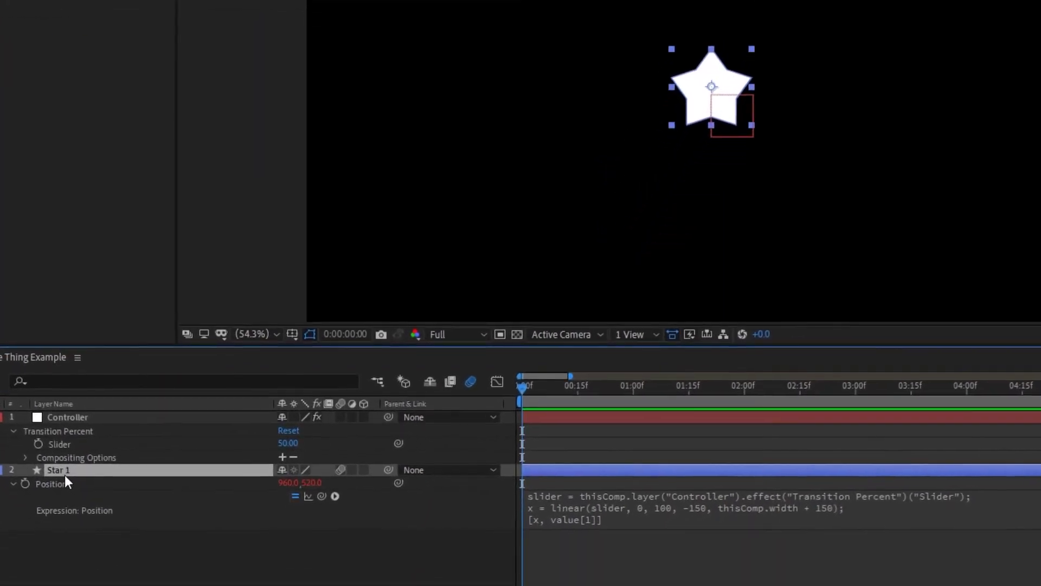
key(shift+r)
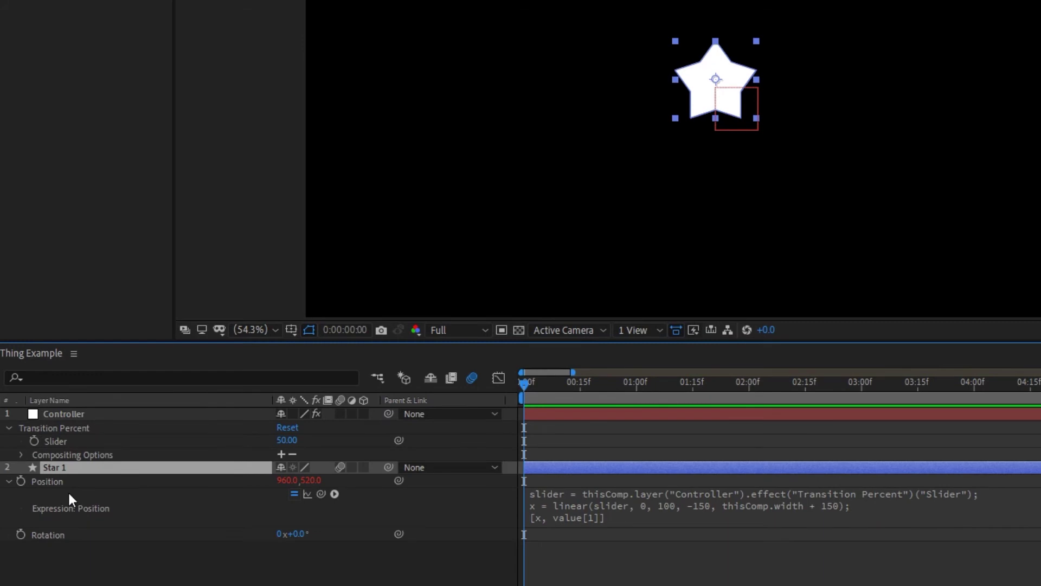
alt+click(22, 532)
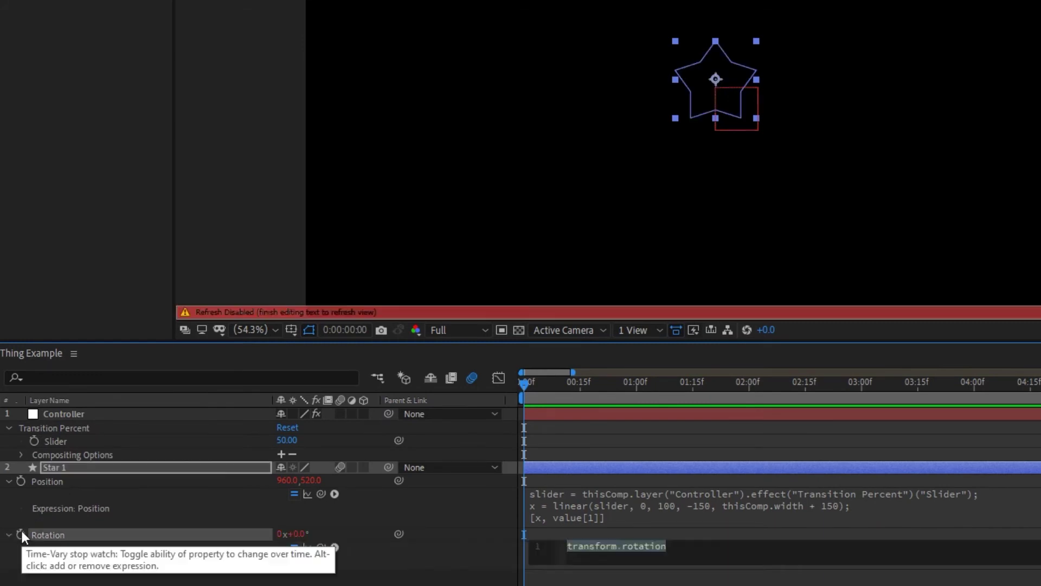
text(linear()
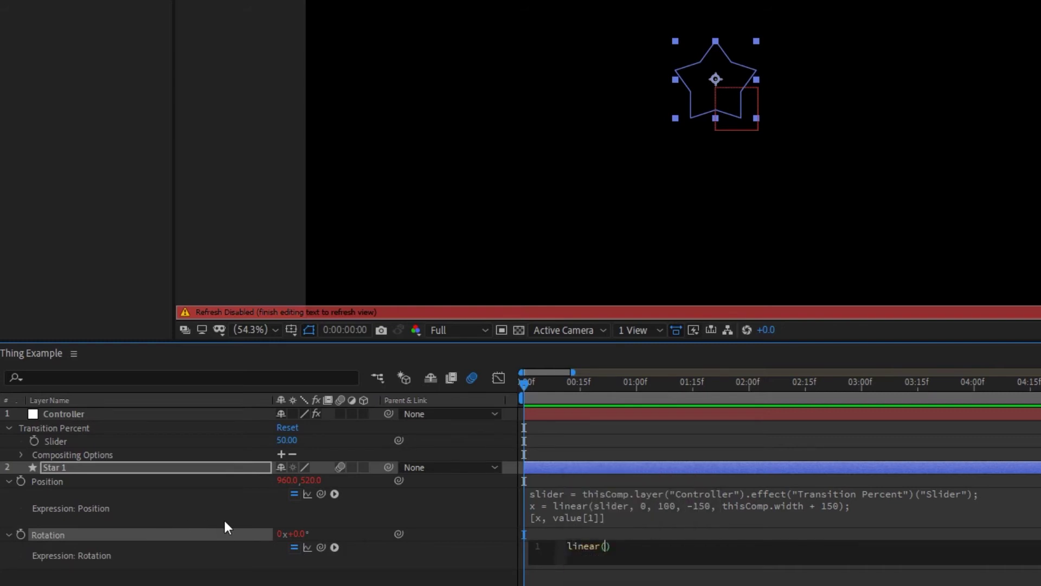
drag(322, 546, 286, 482)
text(, -150)
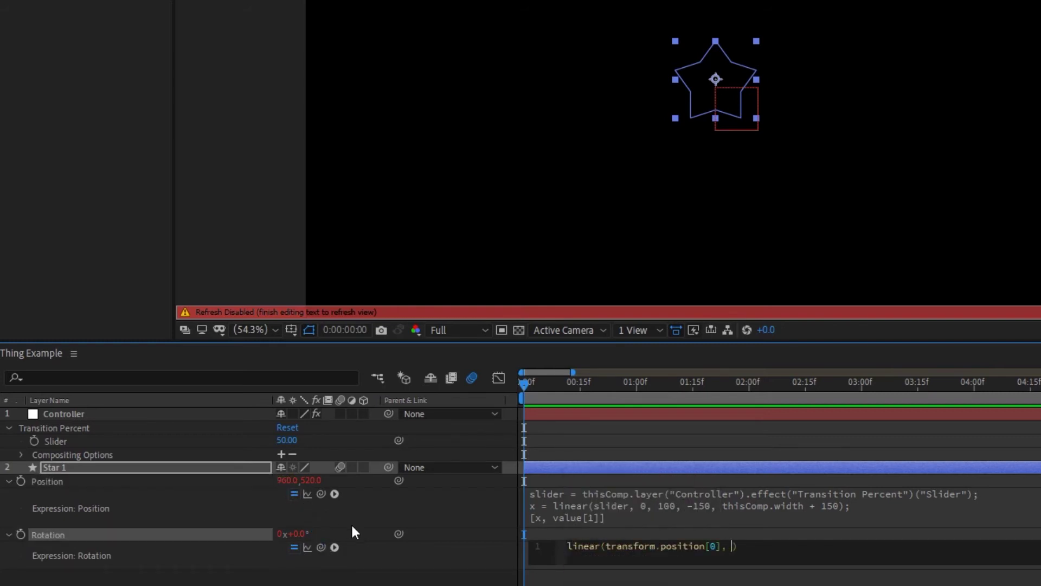
text(, thisComp)
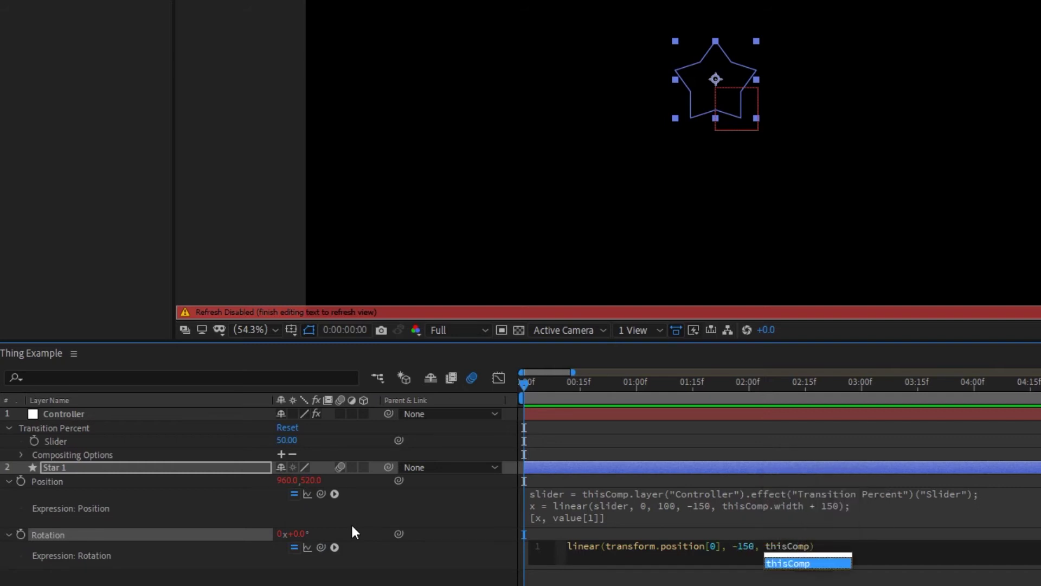
text(.width + )
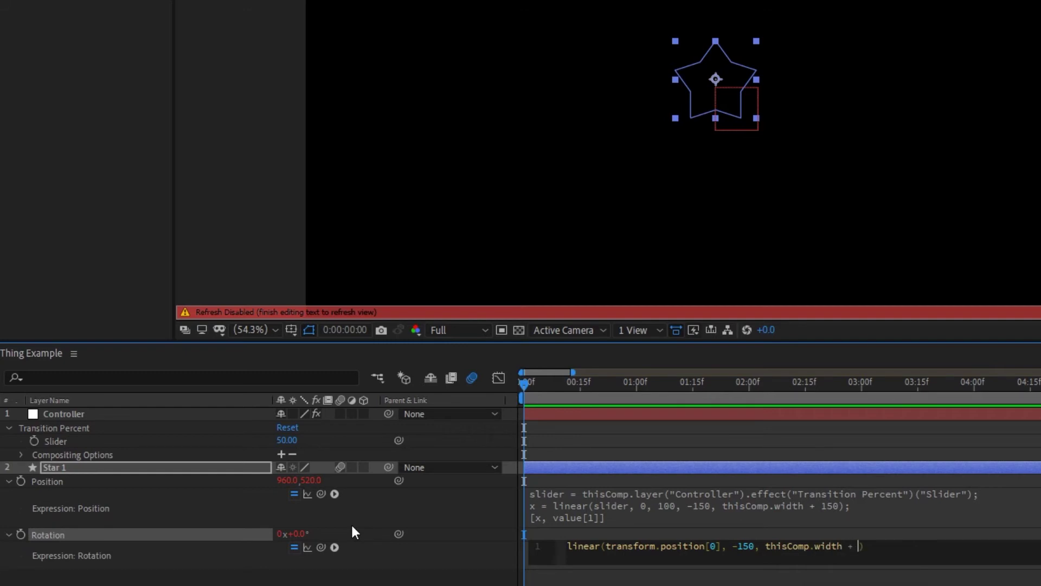
text(150, 0, 360)
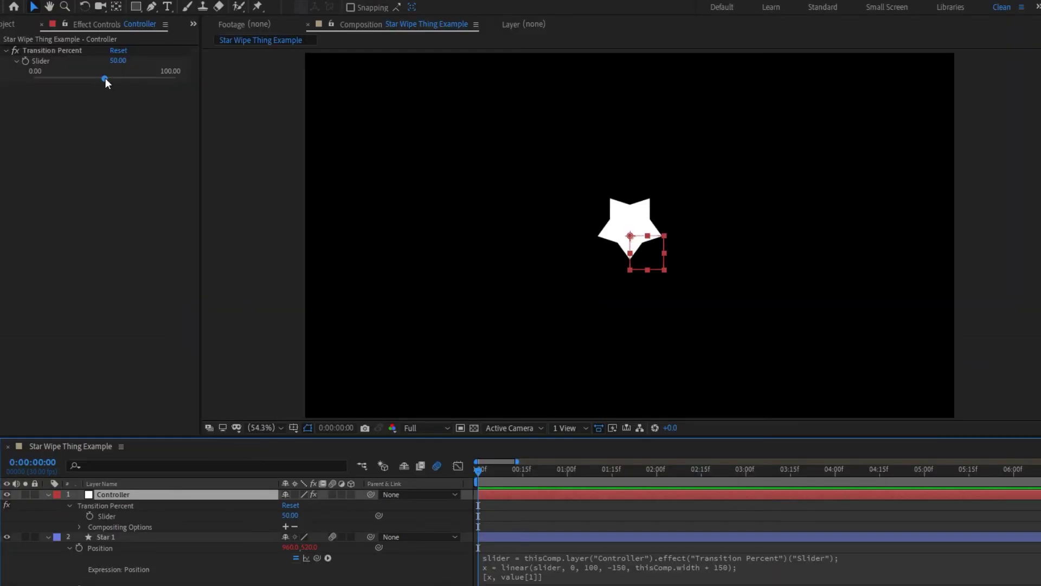
drag(105, 78, 199, 71)
Return the transition slider to 50 and duplicate Star 1 into Star 2.
key(ctrl+z)
click(135, 536)
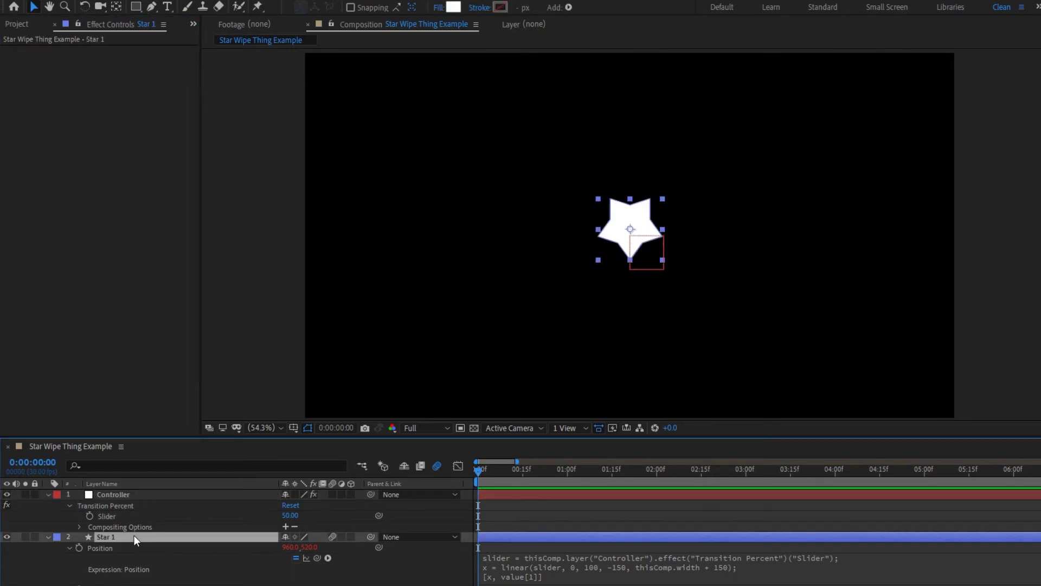
key(ctrl+d)
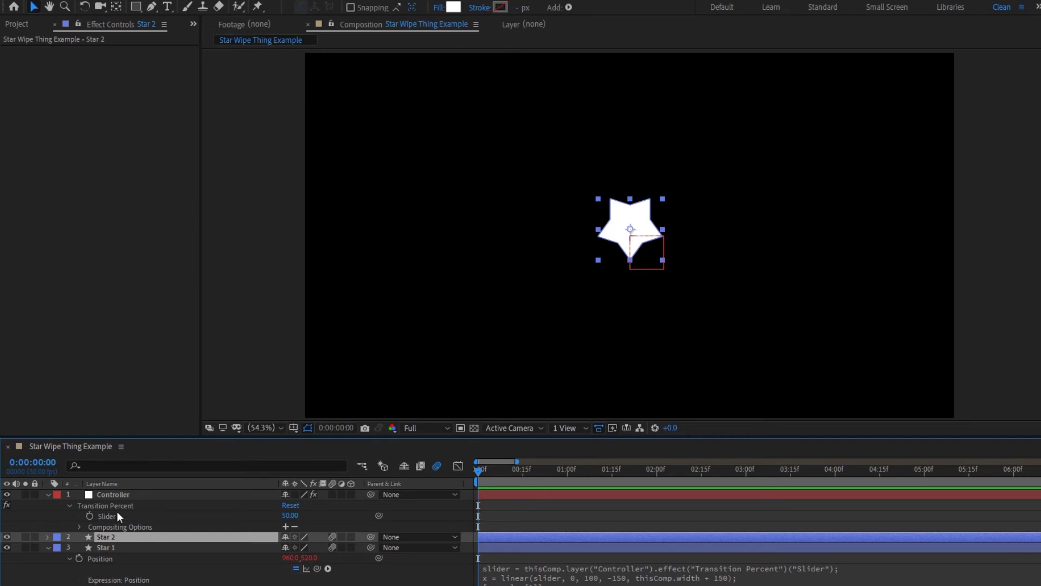
Duplicate Controller's Transition Percent effect and rename the copy Offset.
click(115, 494)
click(60, 52)
key(ctrl+d)
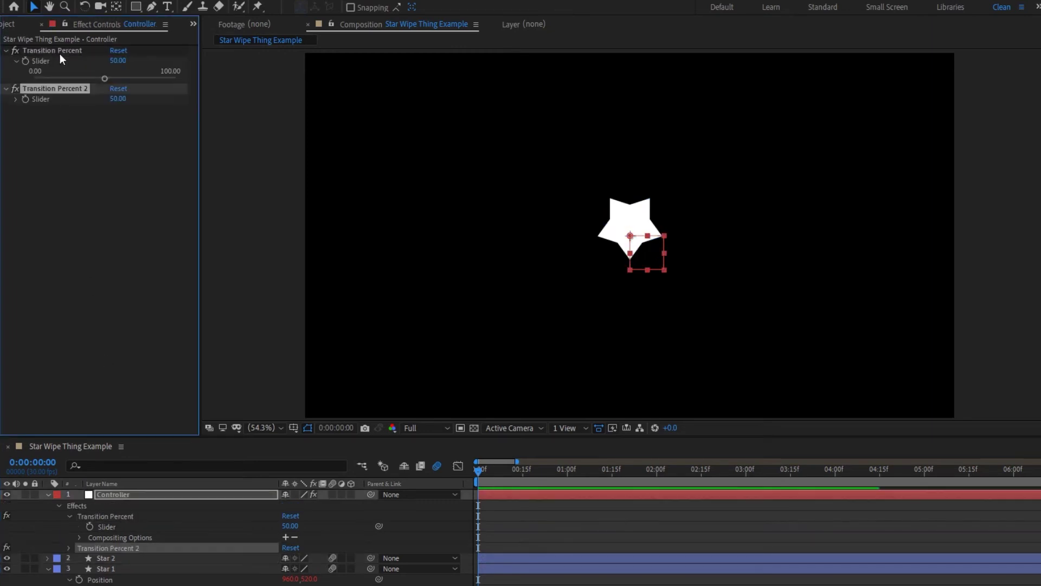
key(Return)
text(Offset)
key(Return)
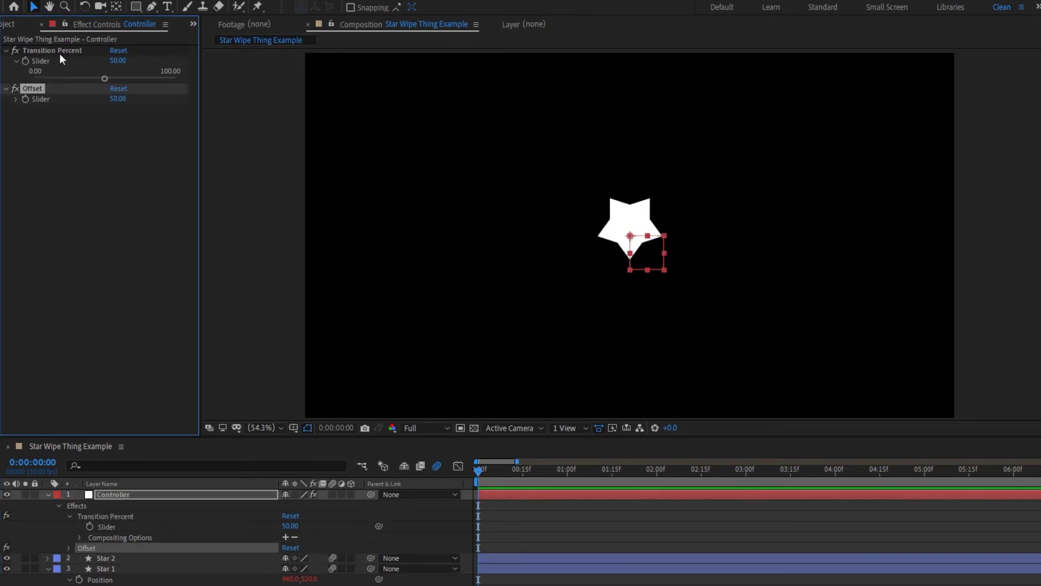
Reveal Star 2's Position expression for editing.
click(129, 424)
click(106, 557)
key(e)
key(e)
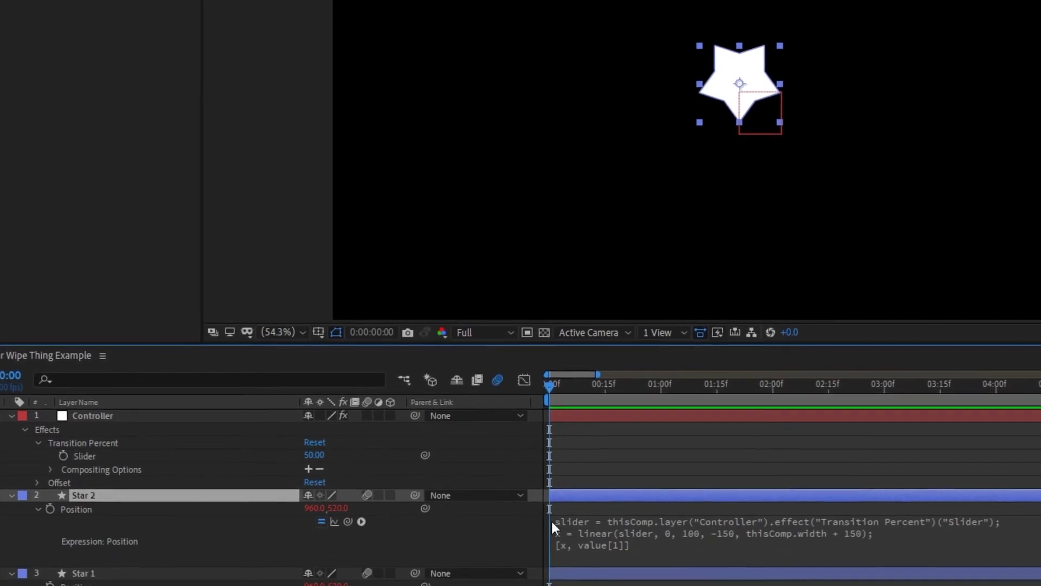
scroll(551, 522, down, 3)
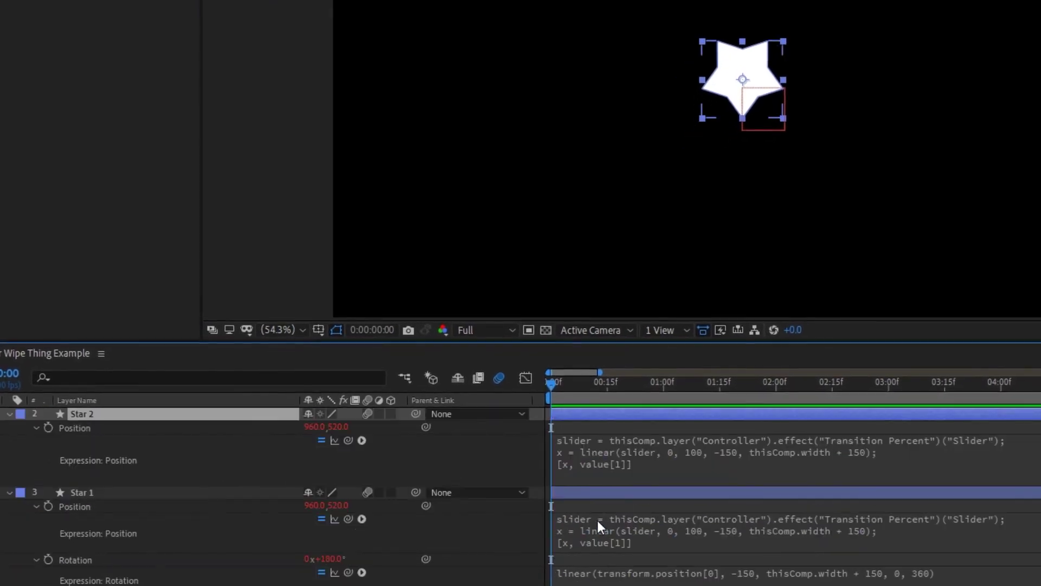
Delete line 2's linear formula and change line 1's effect name from Transition Percent to Offset.
drag(897, 451, 617, 451)
key(BackSpace)
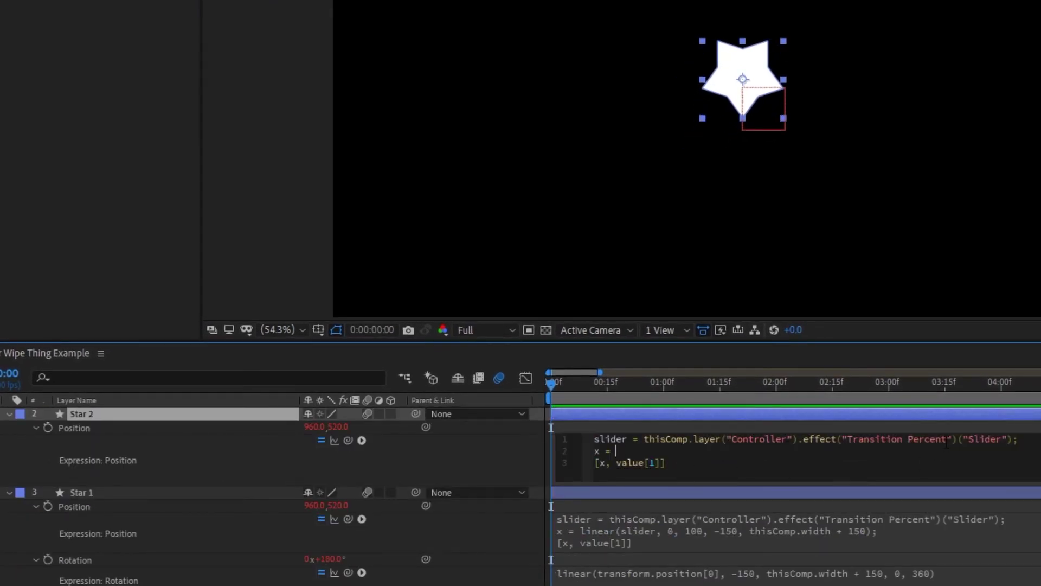
drag(948, 443, 849, 440)
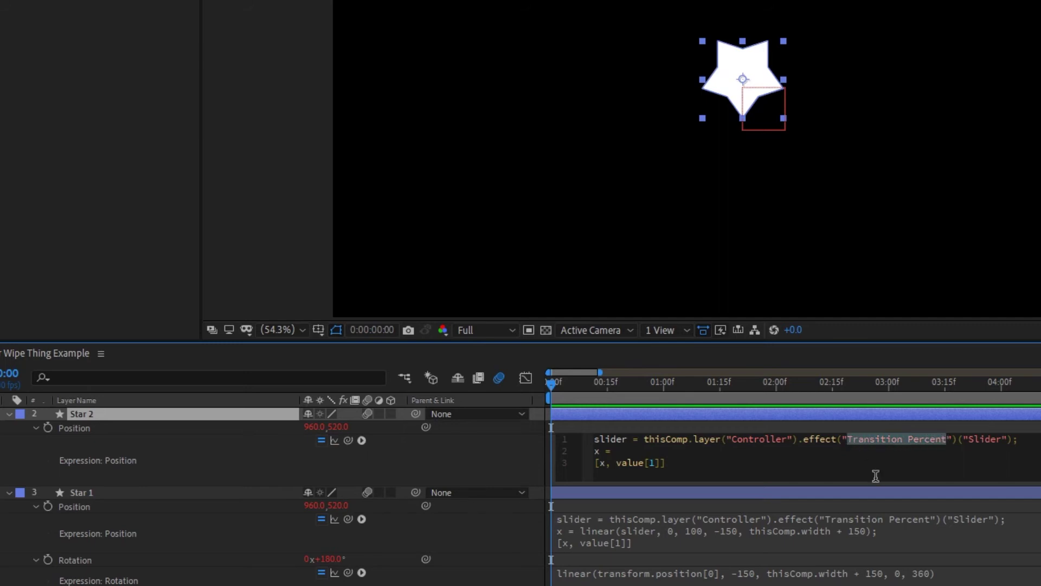
text(Offset)
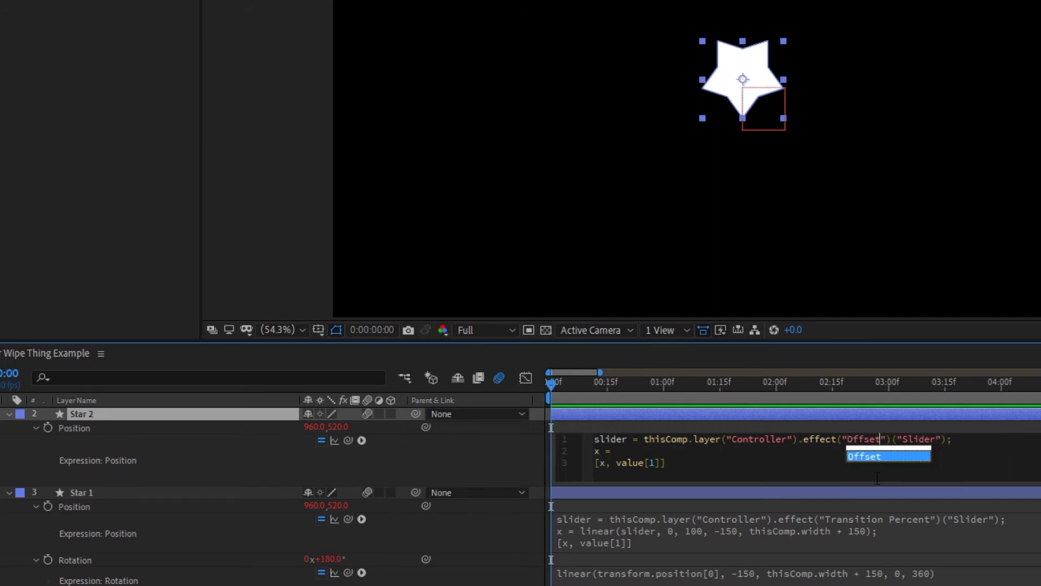
Set x to thisComp.layer(index+1).transform.position.valueAtTime(time - slider).
click(725, 456)
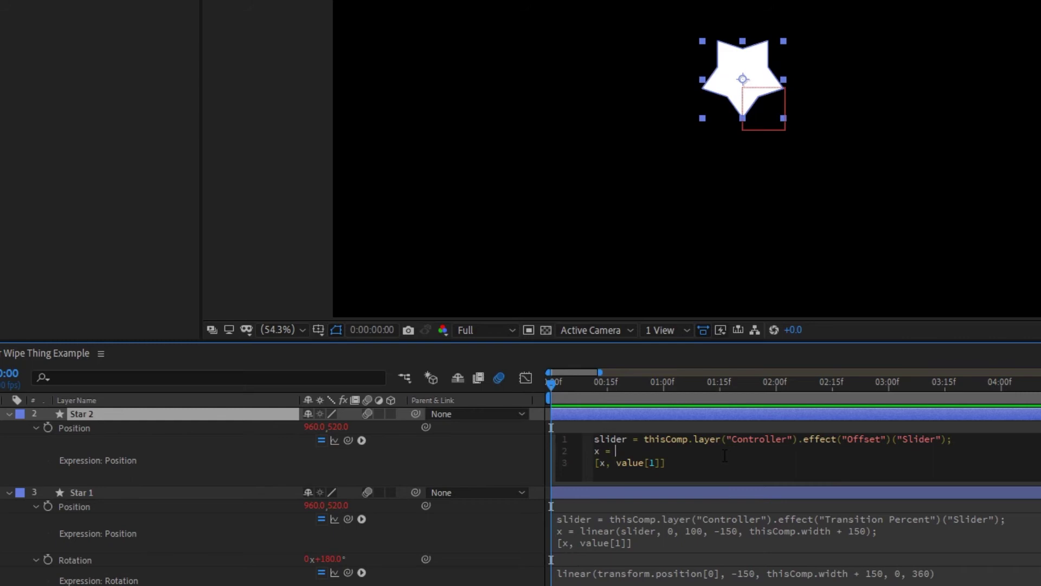
text(thisComp.layer(index+1))
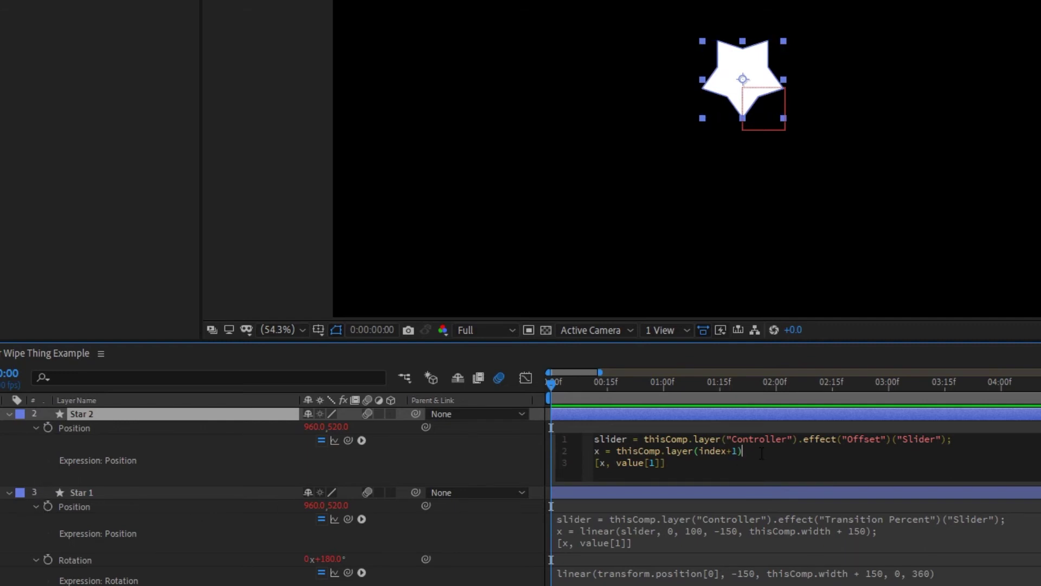
text(.transf)
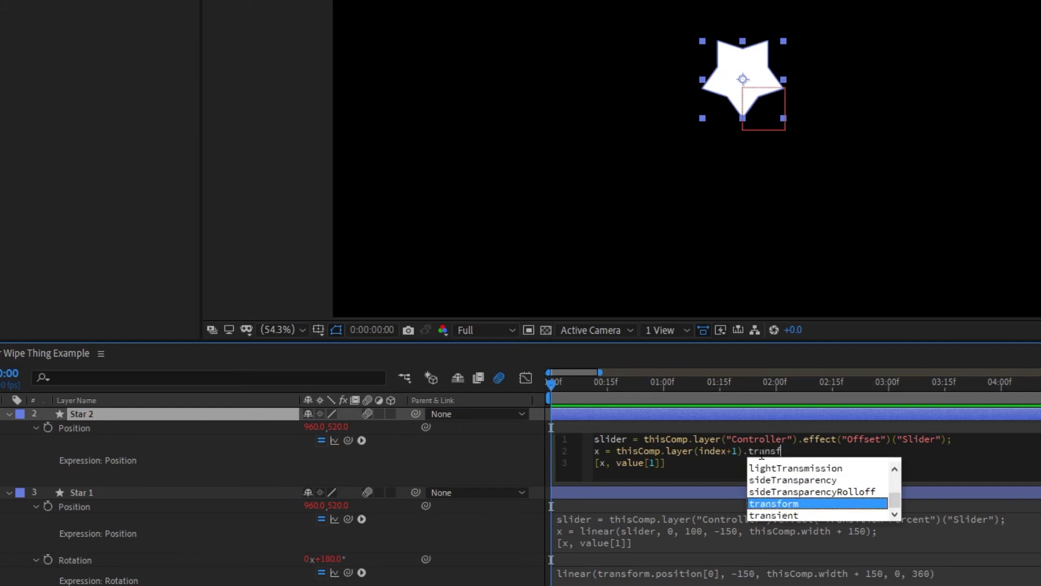
text(orm.position)
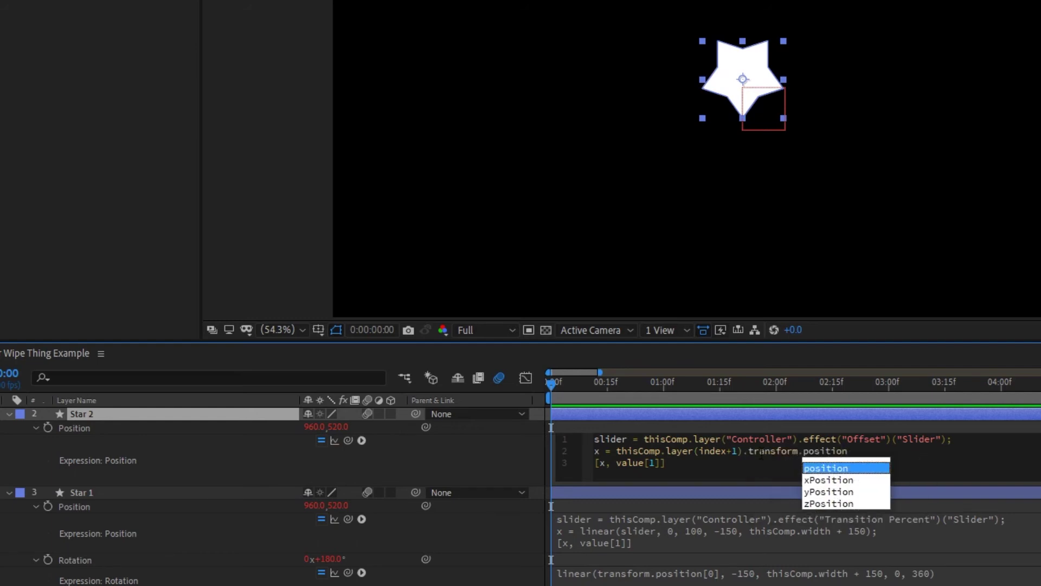
text(.valueAtTime)
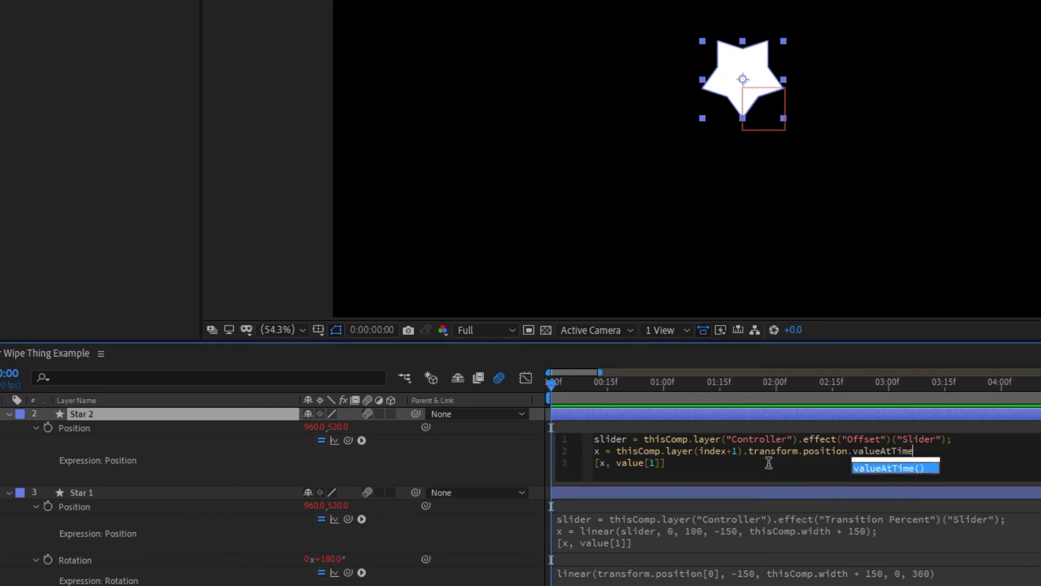
key(Return)
text(time - slider)
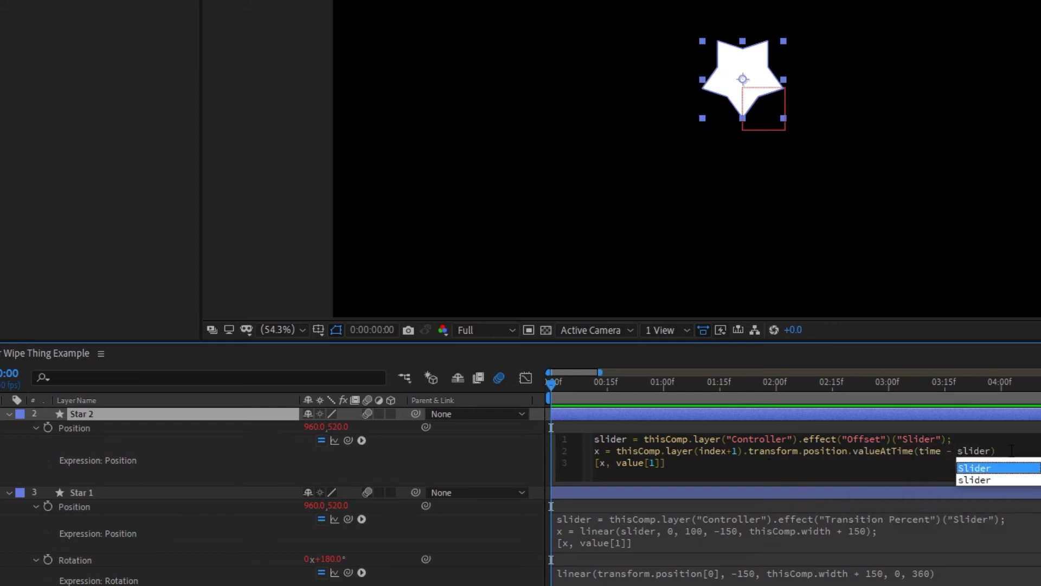
click(1011, 451)
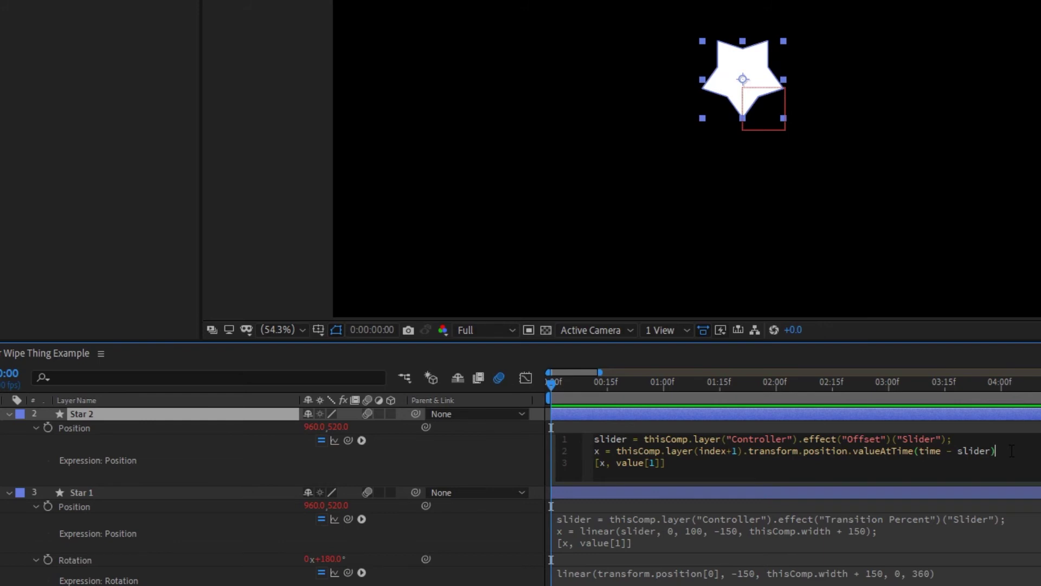
Finish Star 2's delayed-position expression by appending [0] and commit it.
text([0];)
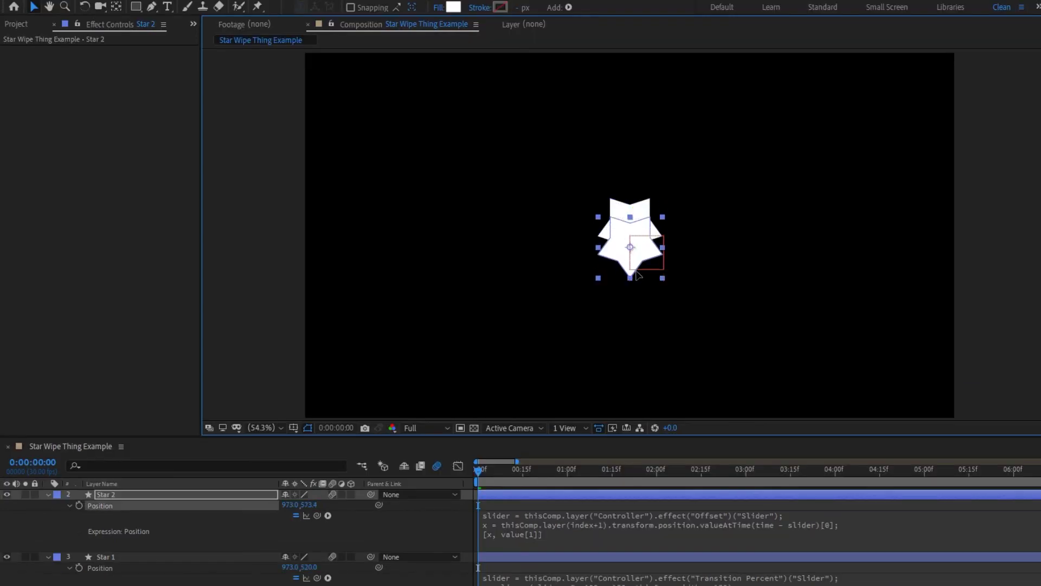
key(KP_Enter)
scroll(400, 461, up, 3)
Set the Controller's Offset delay to 0.50 and preview Star 2 trailing from the start.
click(138, 418)
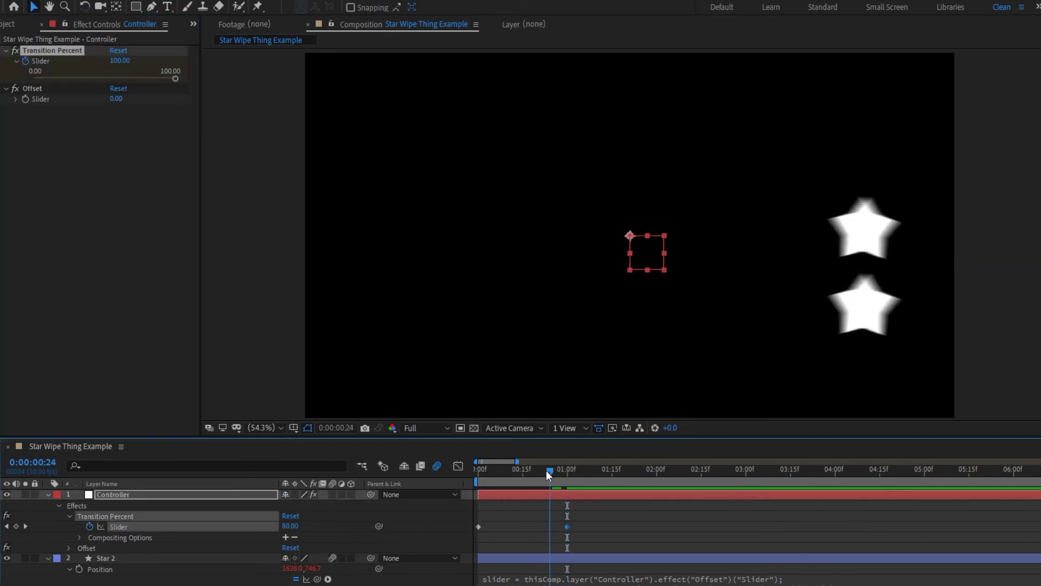
drag(546, 471, 567, 470)
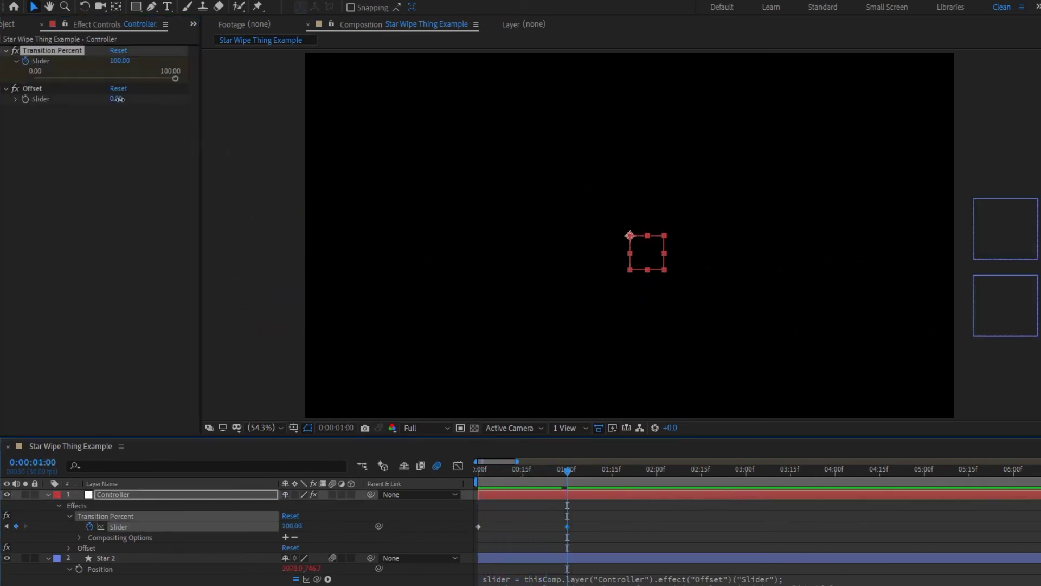
click(120, 98)
text(0.5)
key(Return)
click(500, 471)
drag(494, 474, 453, 479)
key(space)
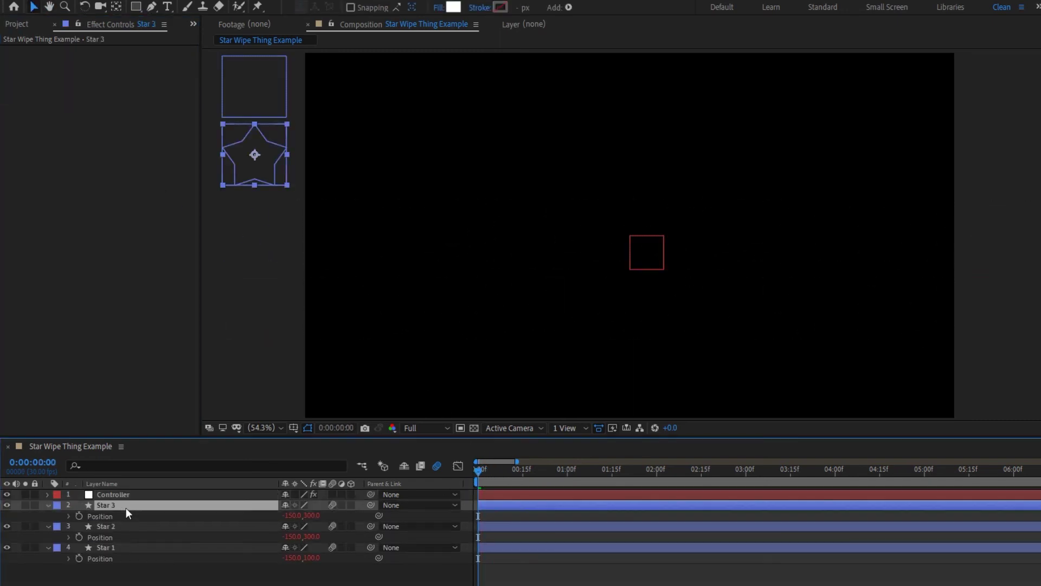
Set Star 3's Y position to 500, then duplicate it as Star 4 at Y 700.
click(311, 516)
text(500)
key(Return)
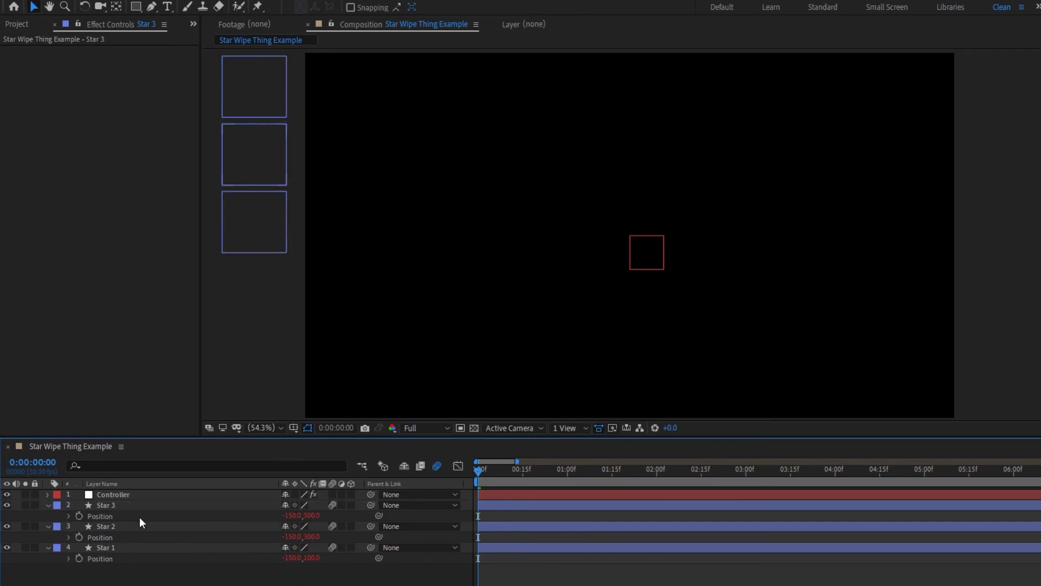
click(110, 505)
key(ctrl+d)
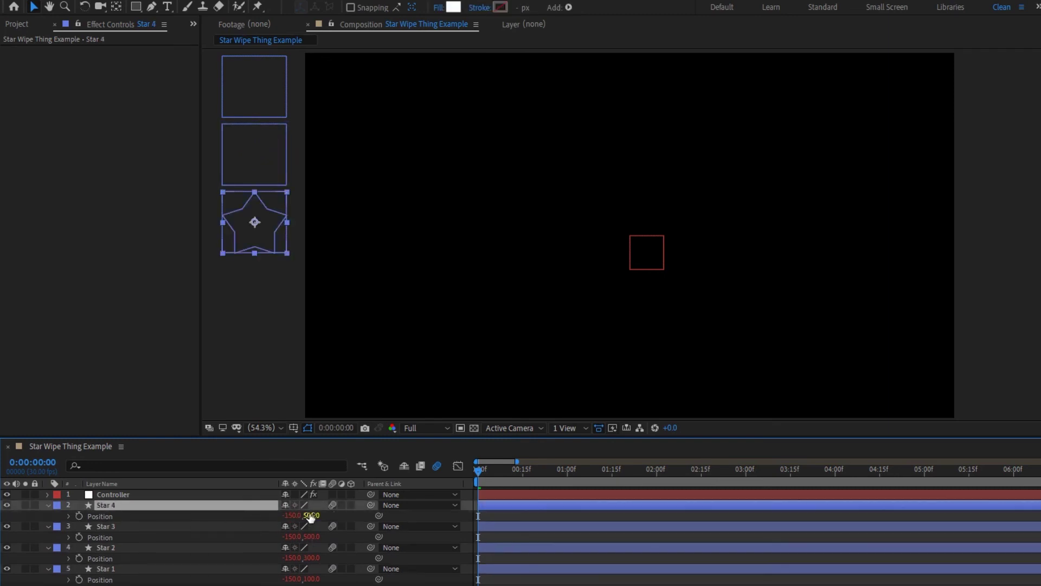
click(311, 515)
text(700)
key(Return)
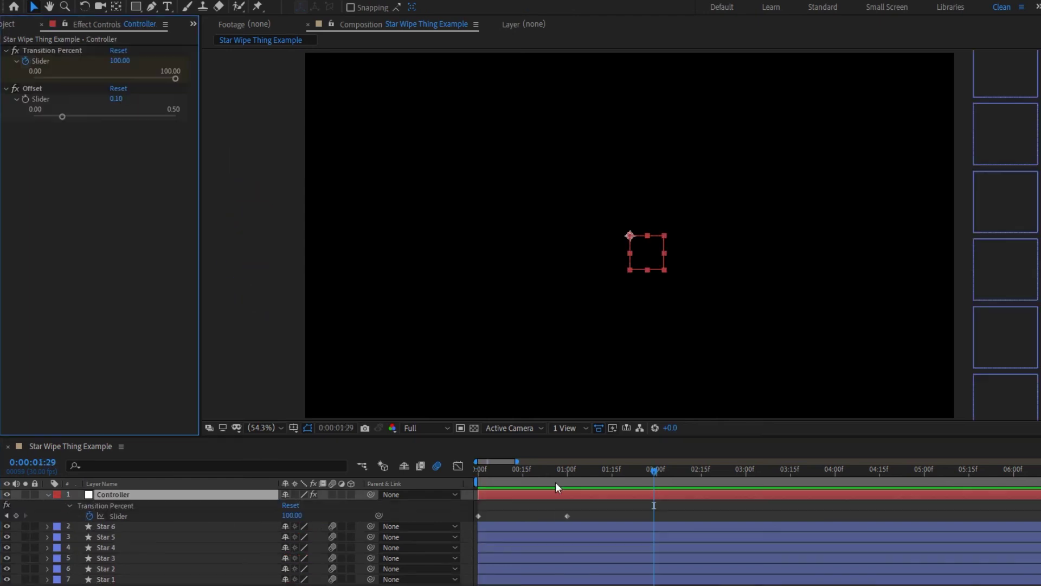
At 0:21, lower the Controller's Offset delay to about 0.06.
drag(548, 470, 540, 471)
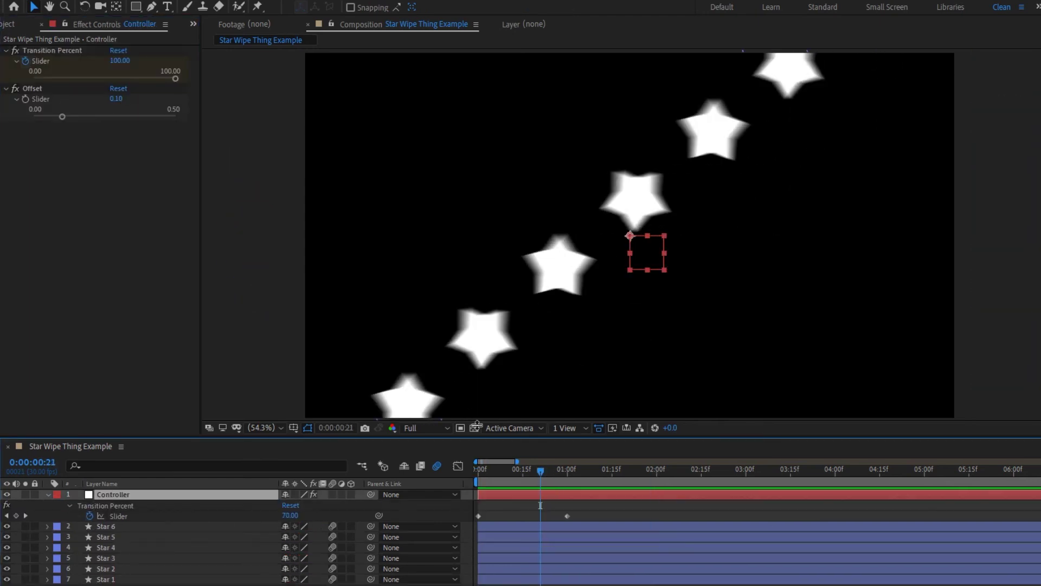
click(62, 117)
mouse_move(64, 115)
mouse_down()
mouse_move(89, 115)
mouse_move(43, 118)
mouse_move(92, 114)
mouse_move(43, 118)
mouse_move(59, 118)
mouse_up()
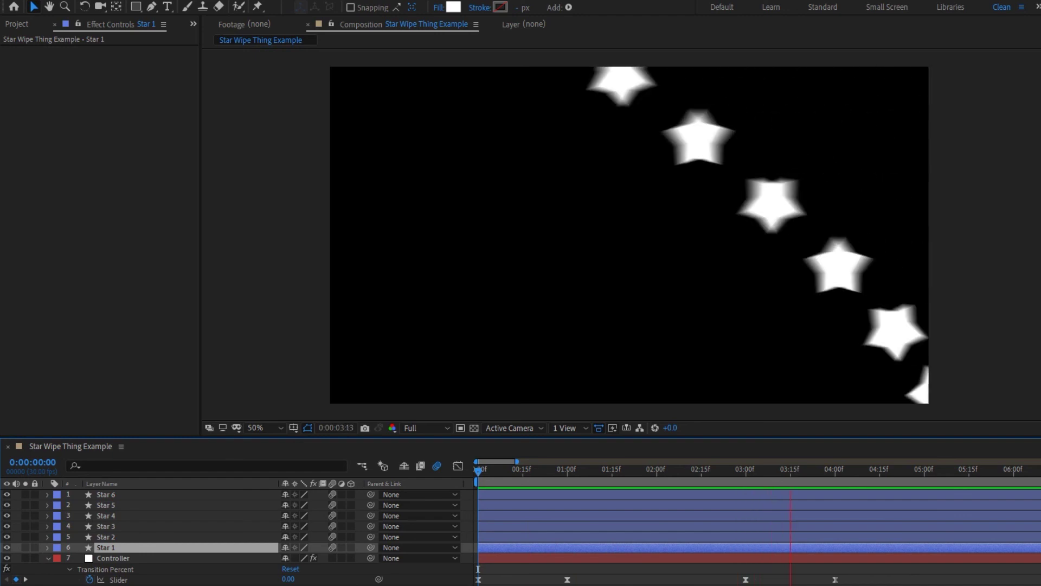
Preview the echo-trailed star sweep and select the Controller's Echo Count and Echo Offset sliders.
click(206, 558)
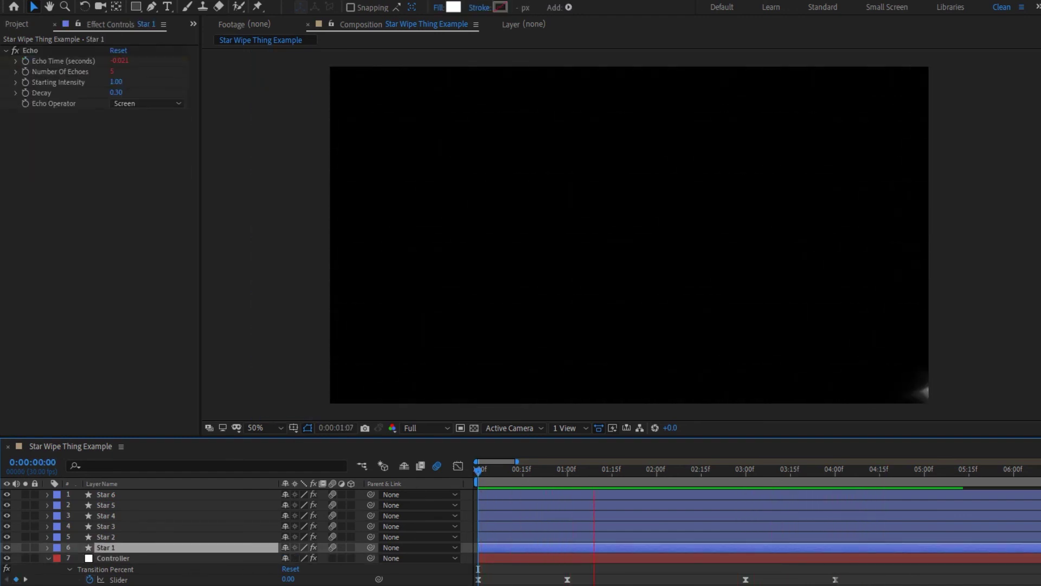
key(space)
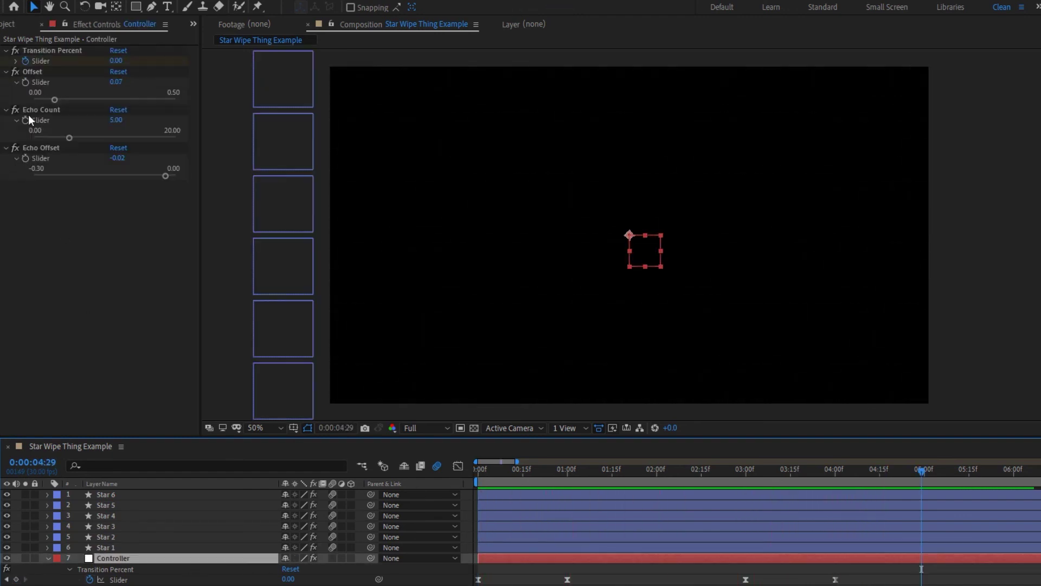
click(38, 110)
ctrl+click(40, 148)
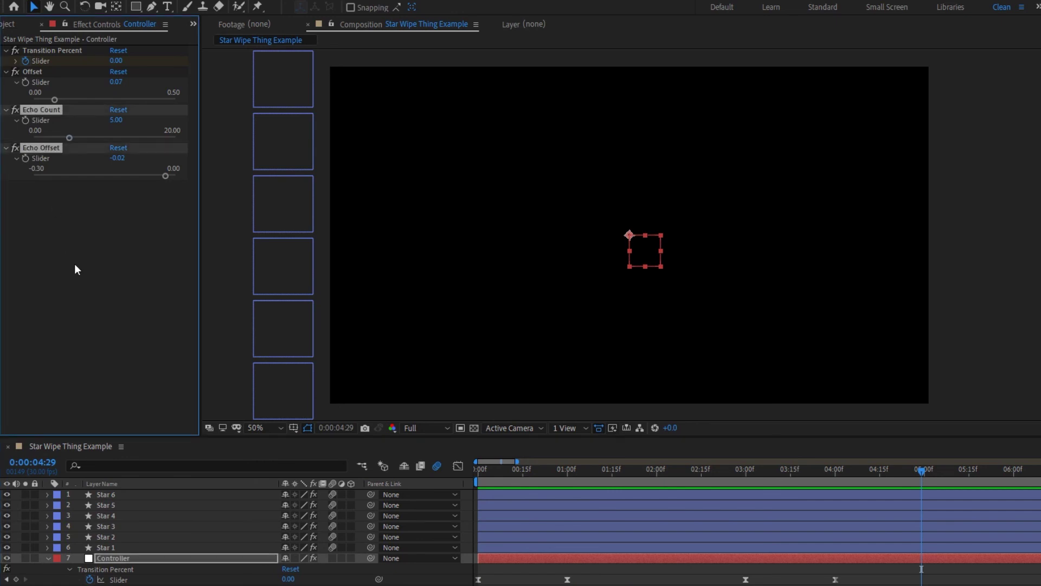